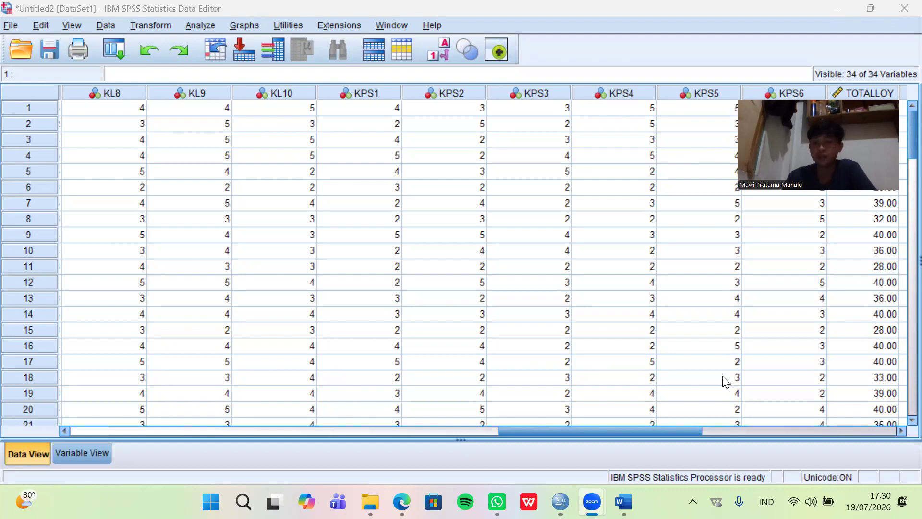
# Open the bivariate correlation analysis for the questionnaire dataset.
pyautogui.moveTo(675, 429); pyautogui.dragTo(466, 355)
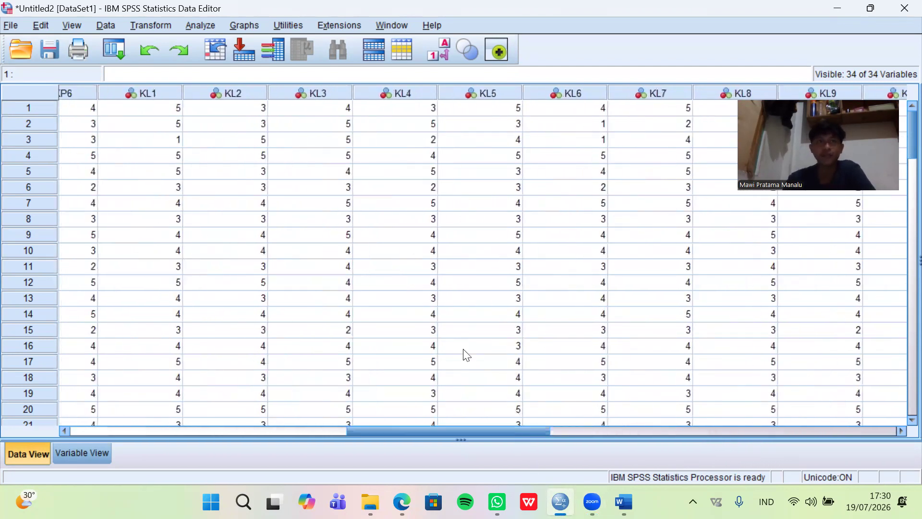
pyautogui.click(152, 26)
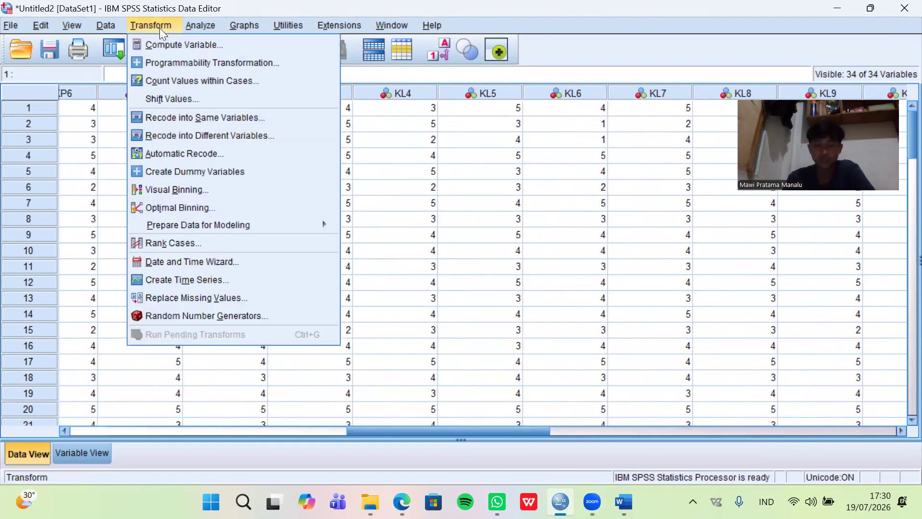
pyautogui.click(196, 22)
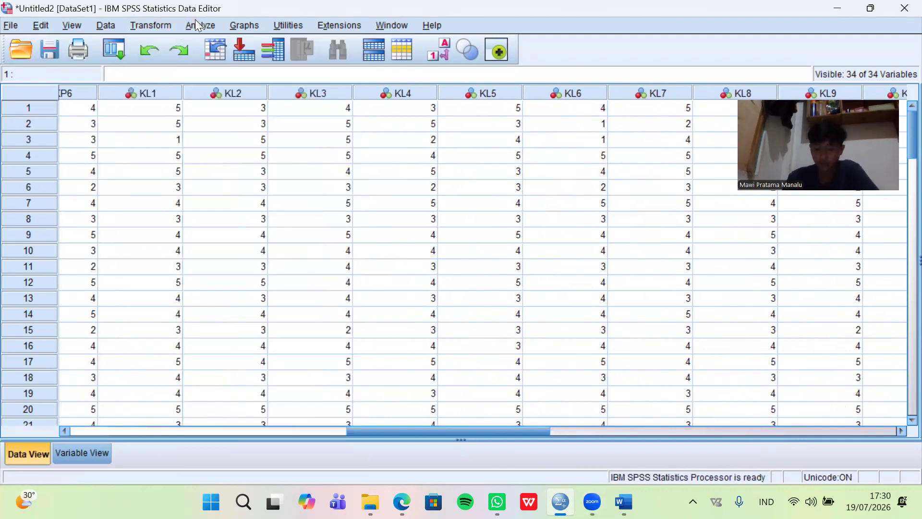
pyautogui.click(205, 22)
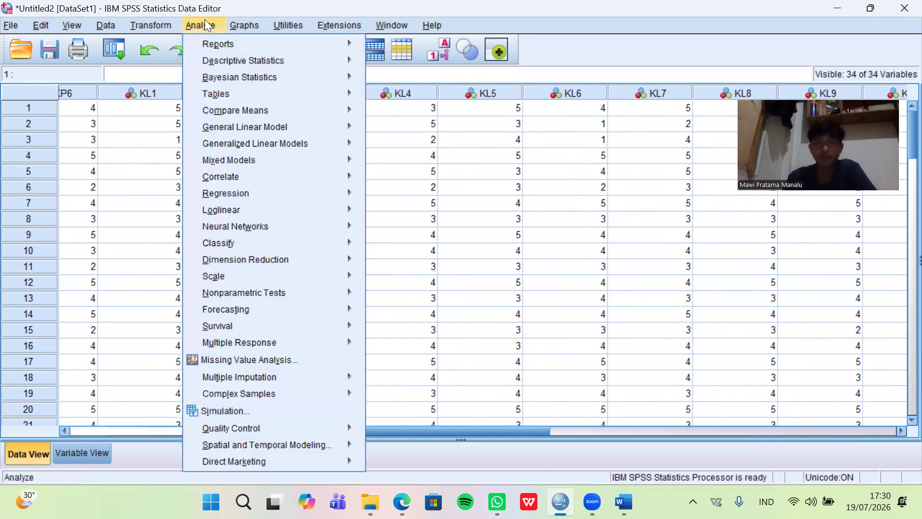
pyautogui.moveTo(255, 213)
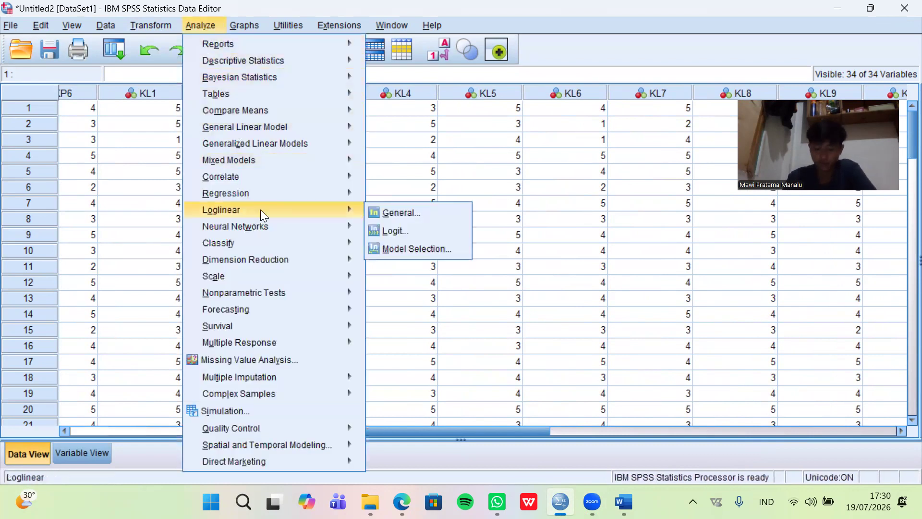
pyautogui.moveTo(252, 176)
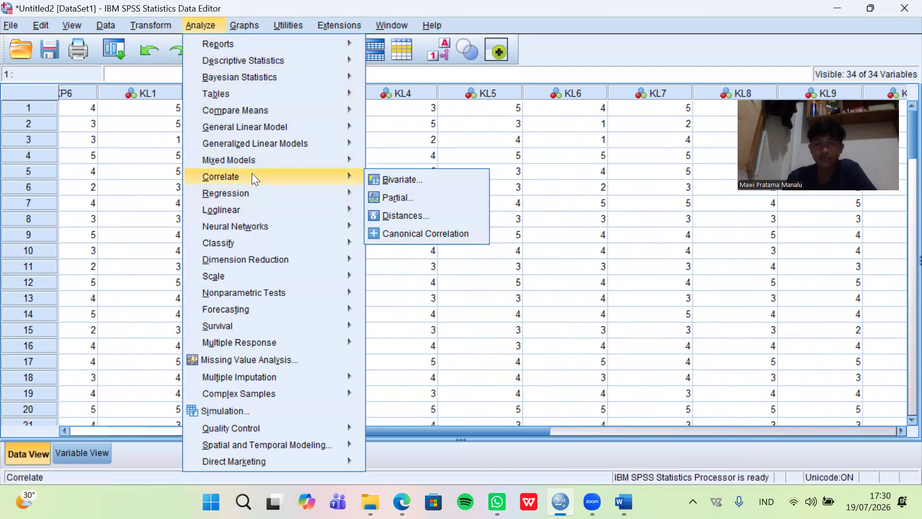
pyautogui.click(397, 179)
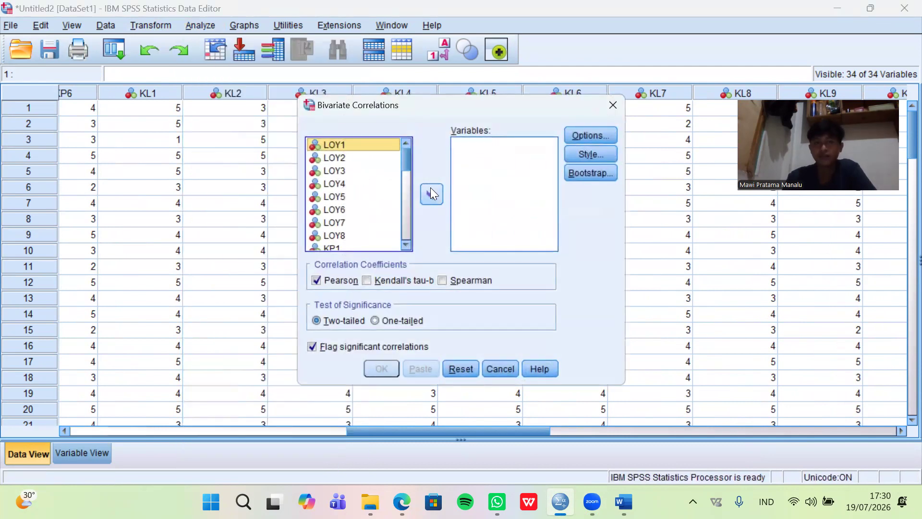
# Add the items LOY1 through LOY8 to the variables of the bivariate correlation.
pyautogui.click(431, 194)
pyautogui.click(366, 146)
pyautogui.click(431, 194)
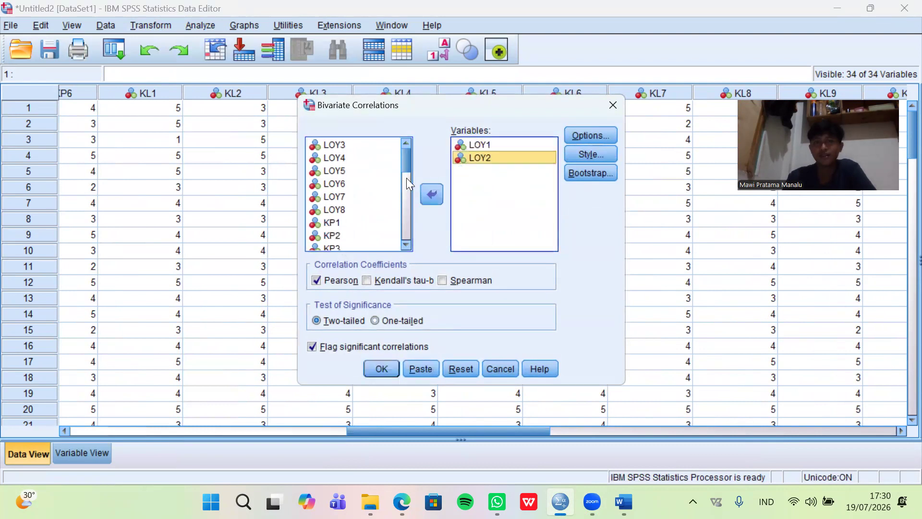
pyautogui.click(380, 146)
pyautogui.doubleClick(382, 145)
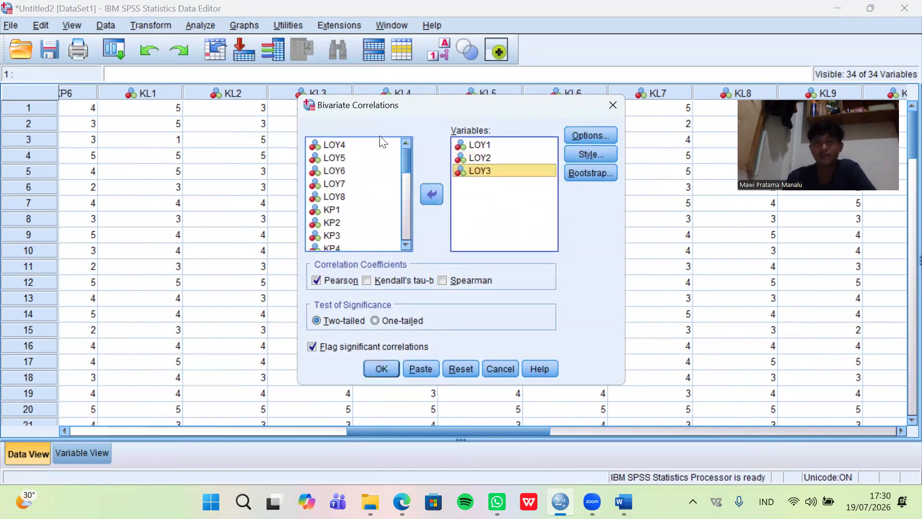
pyautogui.click(383, 145)
pyautogui.click(430, 195)
pyautogui.click(382, 146)
pyautogui.click(430, 192)
pyautogui.click(369, 144)
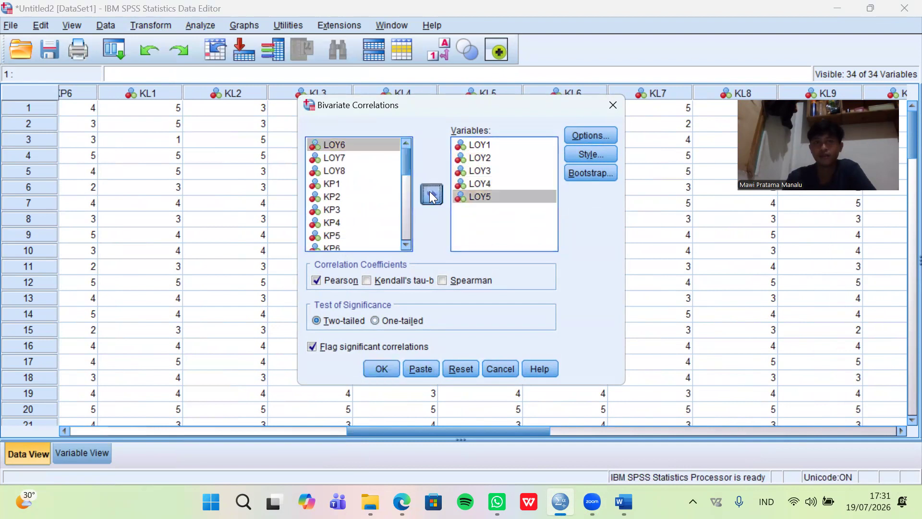
pyautogui.click(431, 195)
pyautogui.click(362, 146)
pyautogui.click(423, 188)
pyautogui.click(370, 149)
pyautogui.click(431, 195)
# Include TOTALLOY, run the two-tailed Pearson correlation, and return to the data after viewing the output table.
pyautogui.scroll(-6, 399, 230)
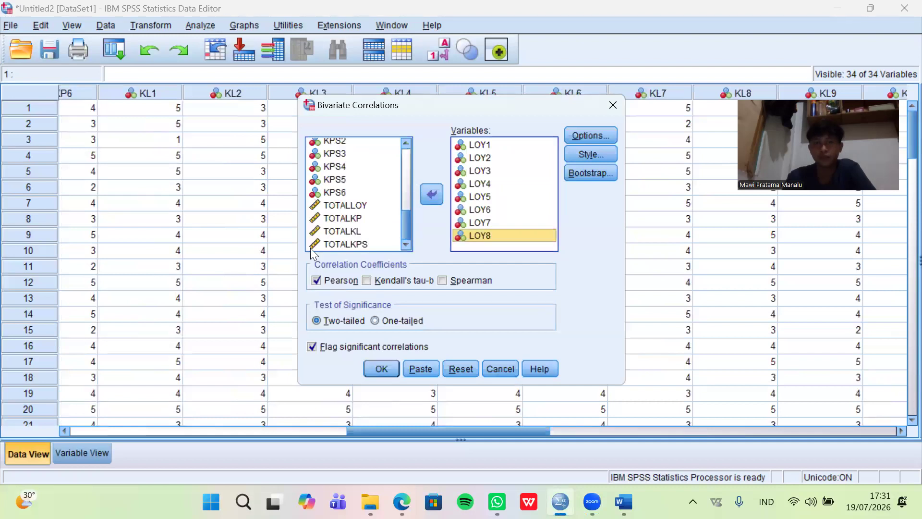
pyautogui.click(342, 205)
pyautogui.click(433, 197)
pyautogui.click(381, 368)
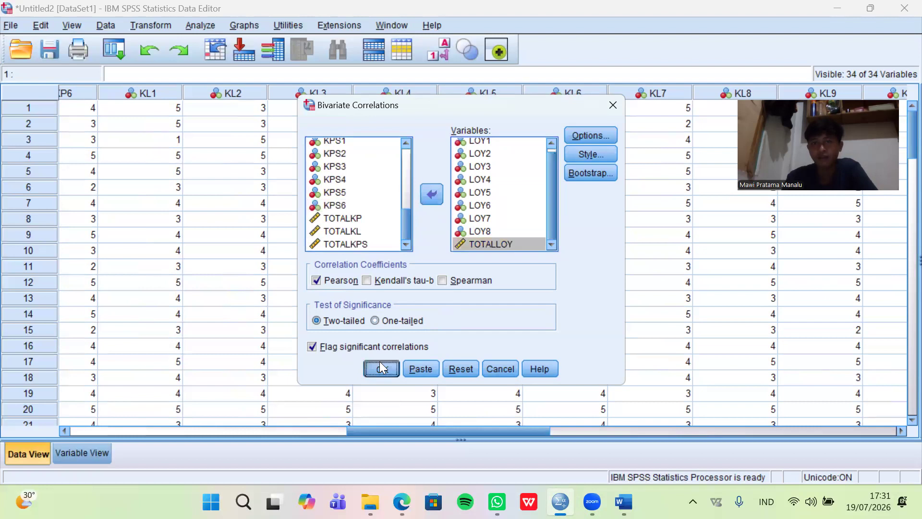
pyautogui.scroll(-5, 597, 147)
pyautogui.scroll(5, 597, 158)
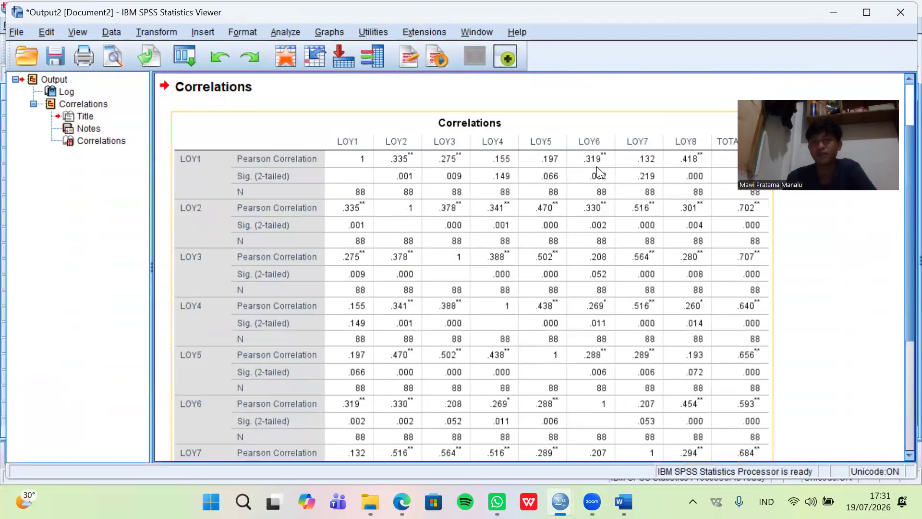
pyautogui.click(833, 12)
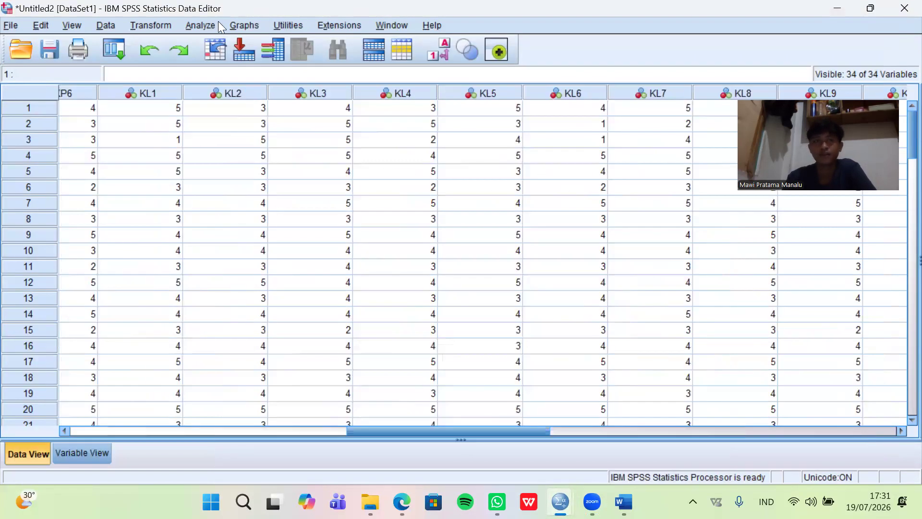
# Reopen the bivariate correlation setup and reset it to clear the LOY variables.
pyautogui.click(208, 21)
pyautogui.click(191, 24)
pyautogui.click(205, 26)
pyautogui.moveTo(253, 173)
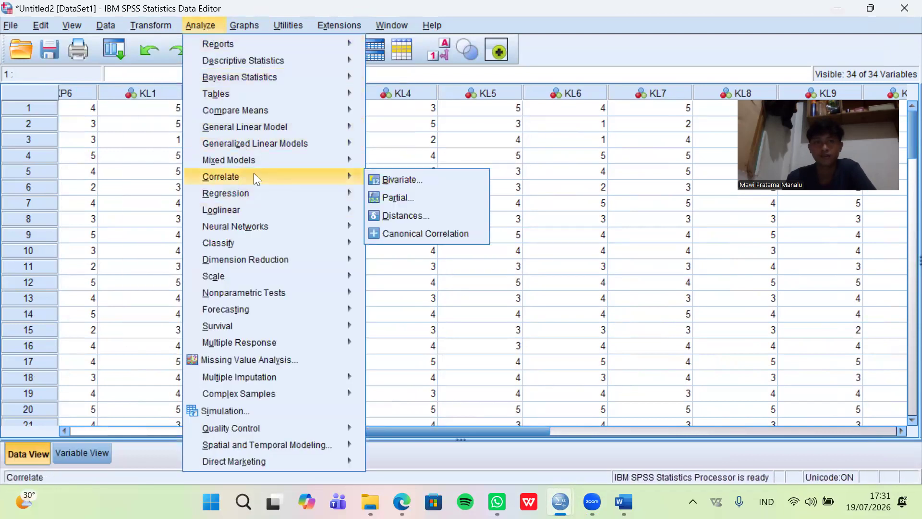
pyautogui.click(373, 178)
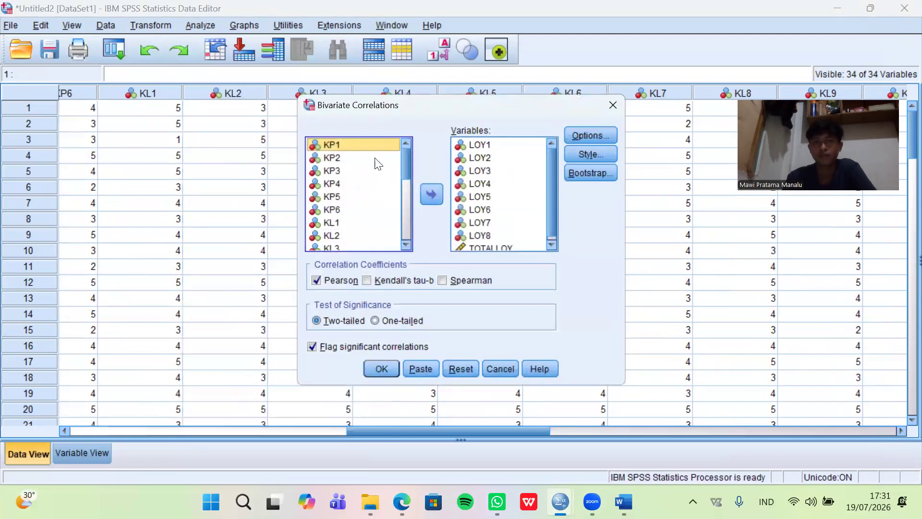
pyautogui.click(461, 371)
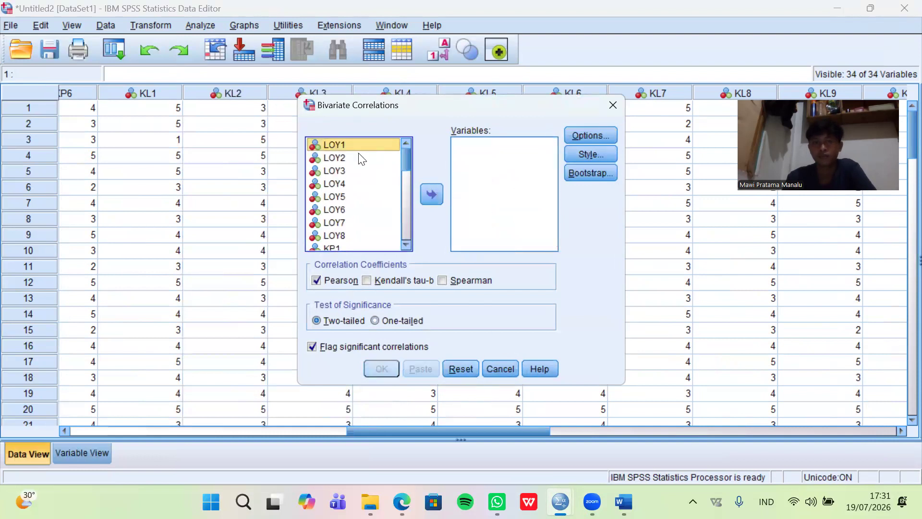
# Add the items KP1 through KP6 to the variables of the bivariate correlation.
pyautogui.moveTo(407, 167); pyautogui.dragTo(398, 179)
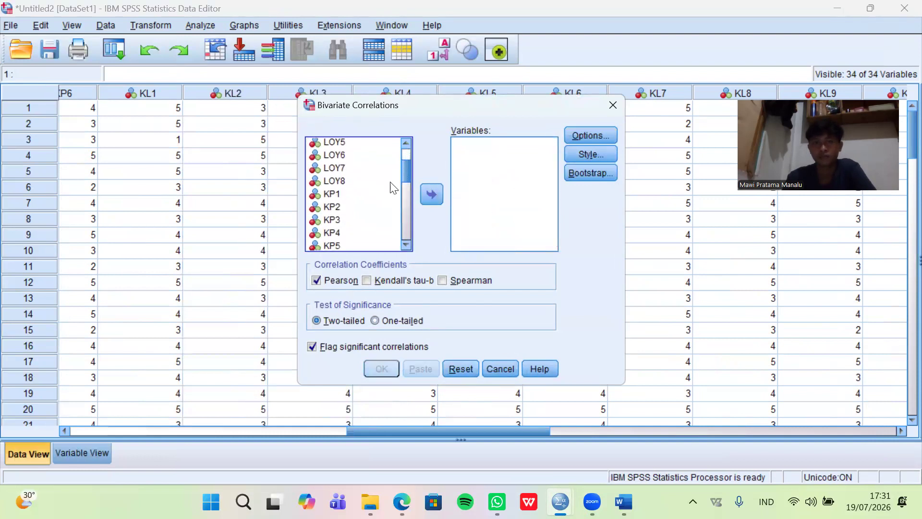
pyautogui.click(361, 197)
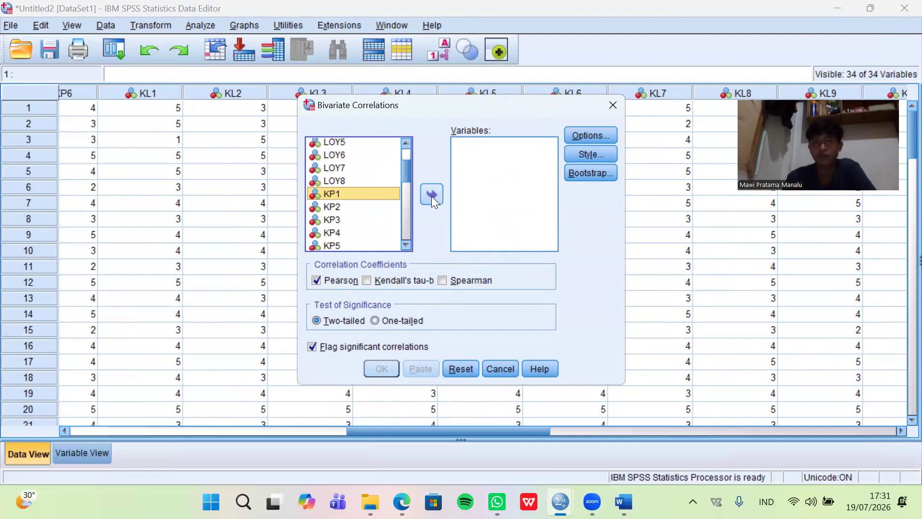
pyautogui.click(432, 195)
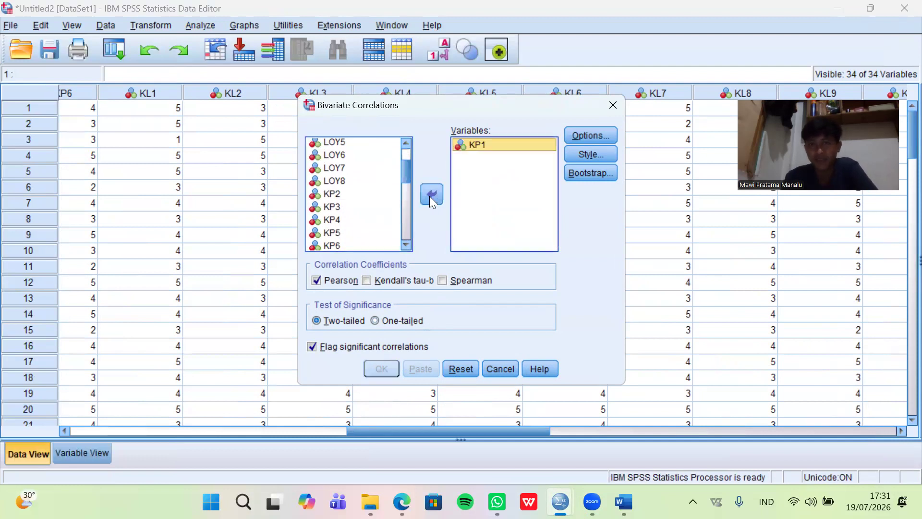
pyautogui.click(363, 196)
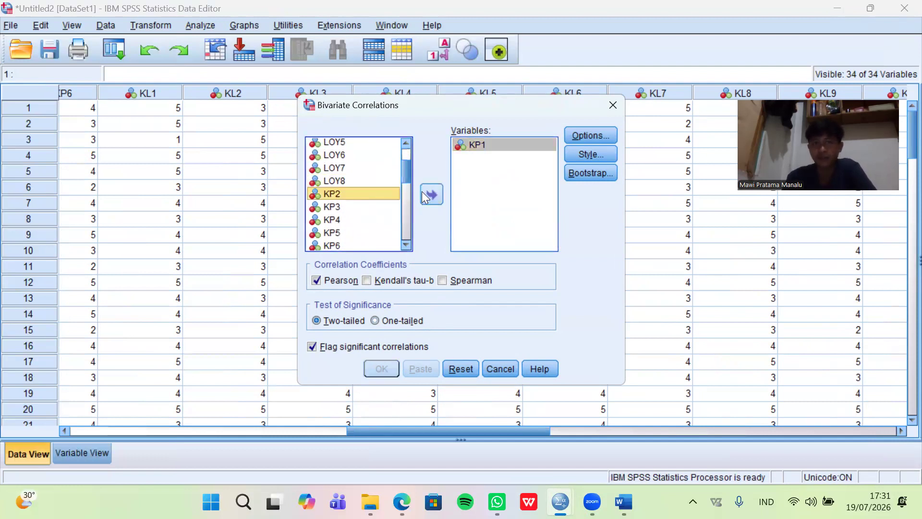
pyautogui.doubleClick(362, 196)
pyautogui.click(347, 197)
pyautogui.click(425, 197)
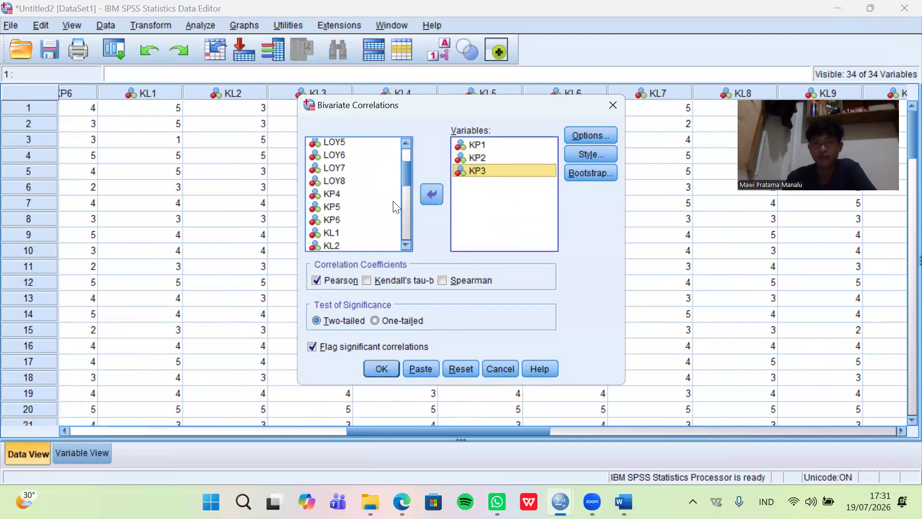
pyautogui.click(389, 202)
pyautogui.click(390, 192)
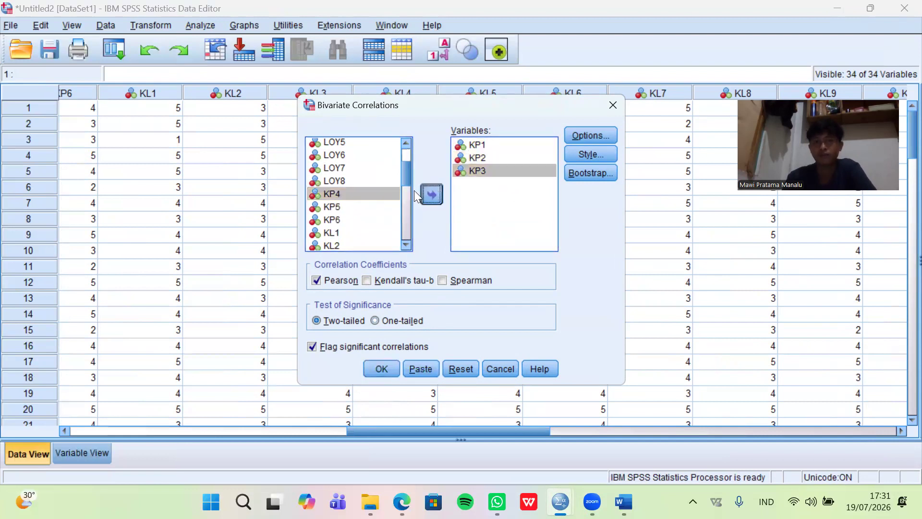
pyautogui.click(430, 193)
pyautogui.click(377, 196)
pyautogui.click(425, 197)
pyautogui.click(389, 194)
pyautogui.click(420, 194)
# Include TOTALKP, run the two-tailed Pearson correlation, and return to the data after viewing the output table.
pyautogui.moveTo(399, 185); pyautogui.dragTo(407, 223)
pyautogui.moveTo(405, 181); pyautogui.dragTo(412, 225)
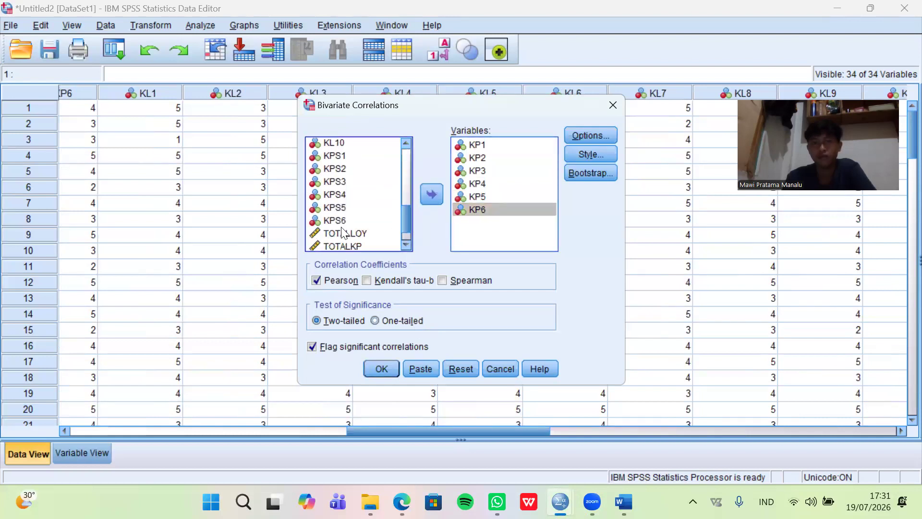
pyautogui.click(379, 245)
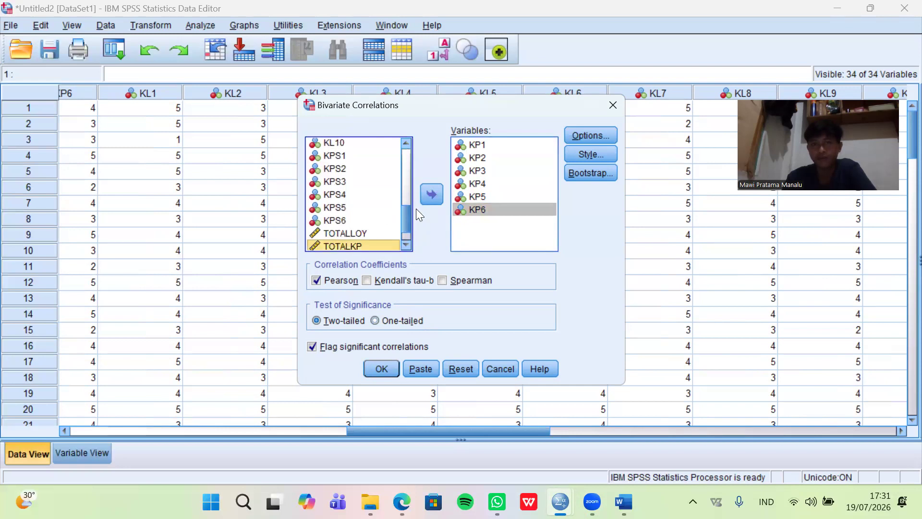
pyautogui.click(428, 196)
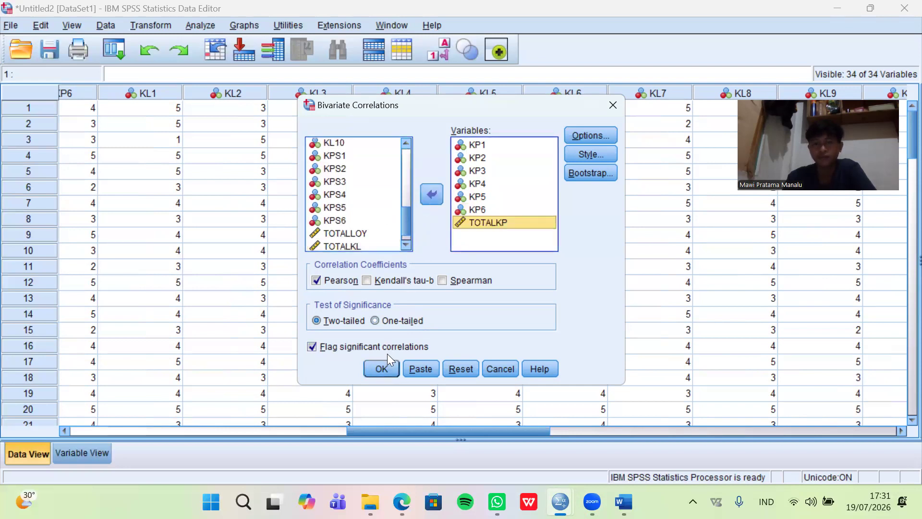
pyautogui.click(382, 369)
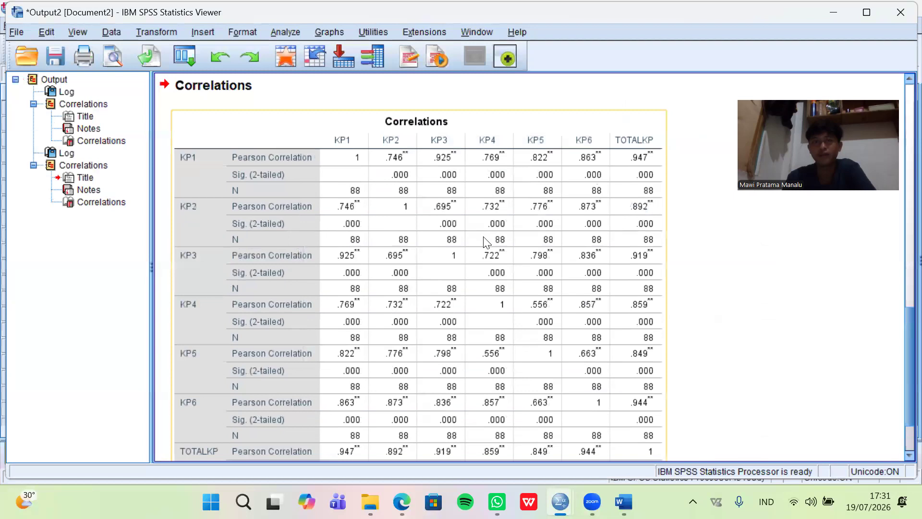
pyautogui.scroll(-3, 486, 246)
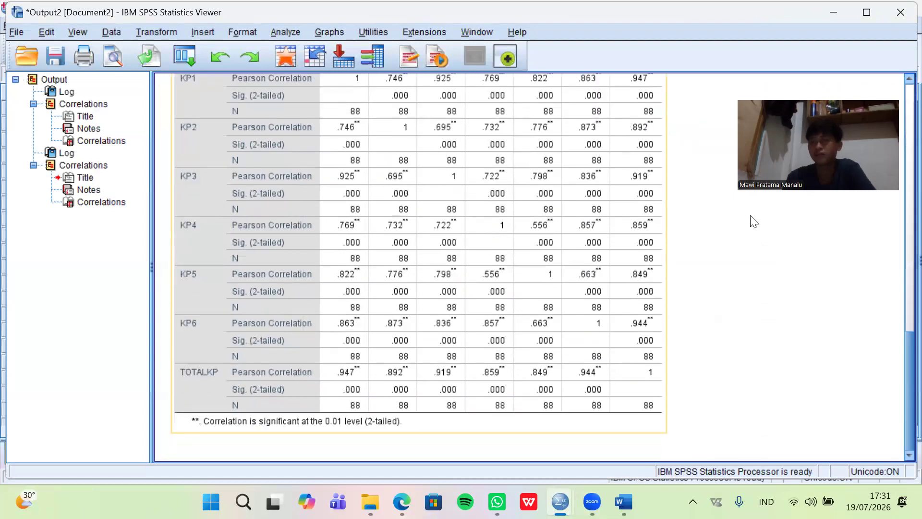
pyautogui.click(846, 6)
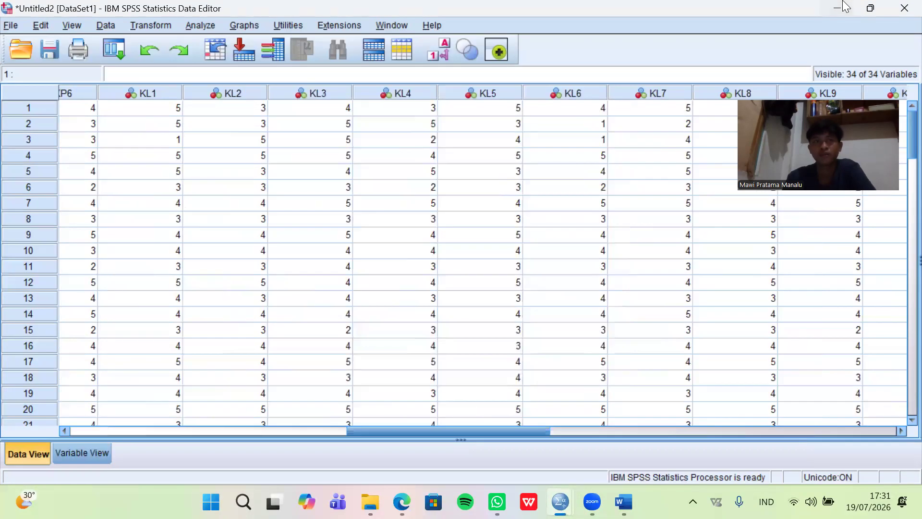
# Reopen the bivariate correlation setup and reset it to clear the KP variables.
pyautogui.click(200, 26)
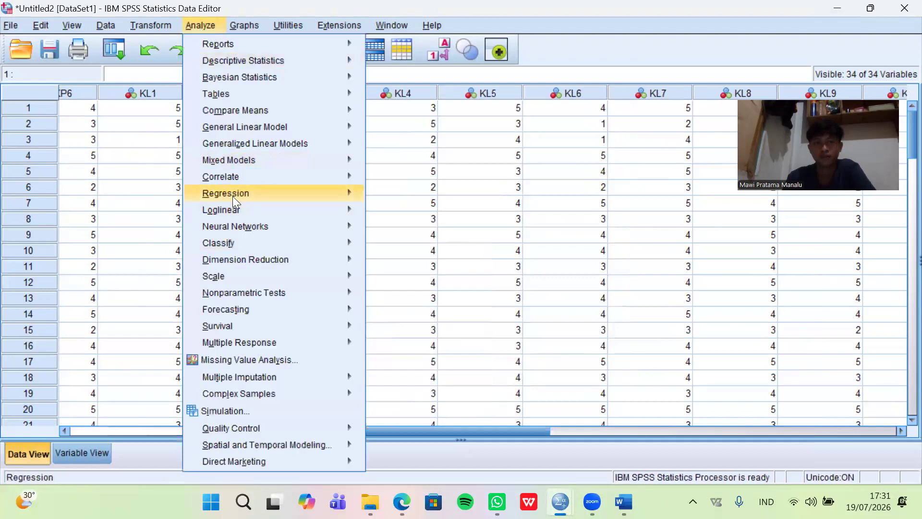
pyautogui.moveTo(240, 275)
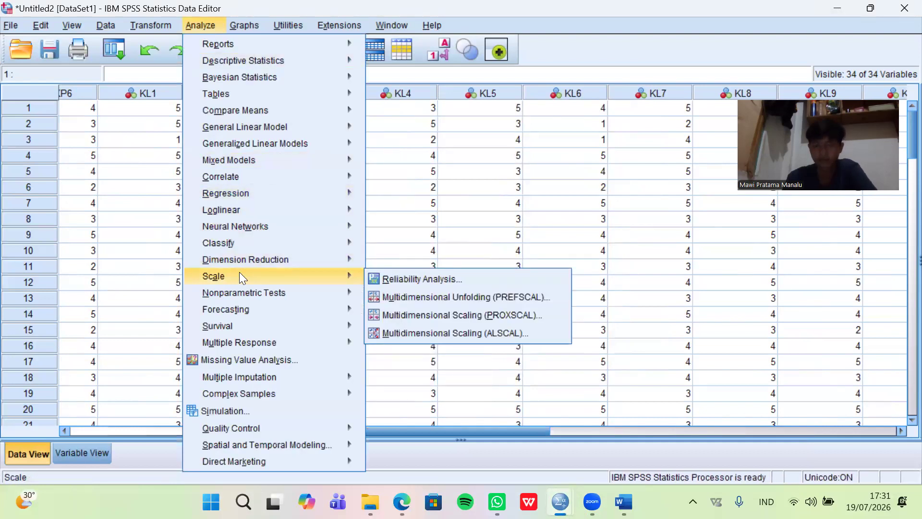
pyautogui.moveTo(250, 178)
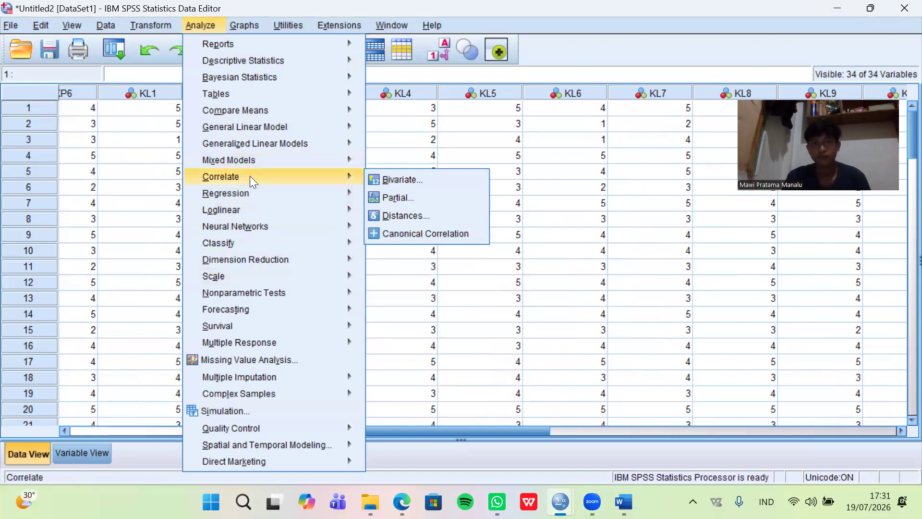
pyautogui.click(403, 179)
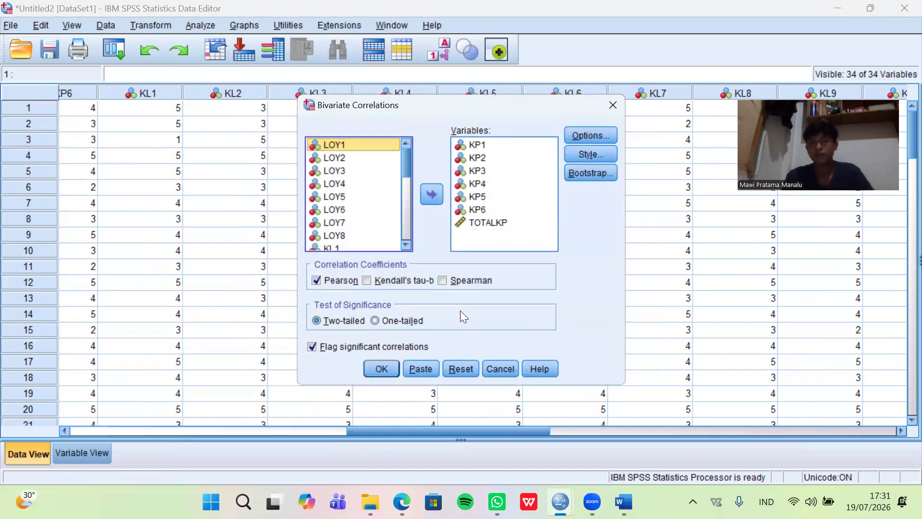
pyautogui.click(450, 369)
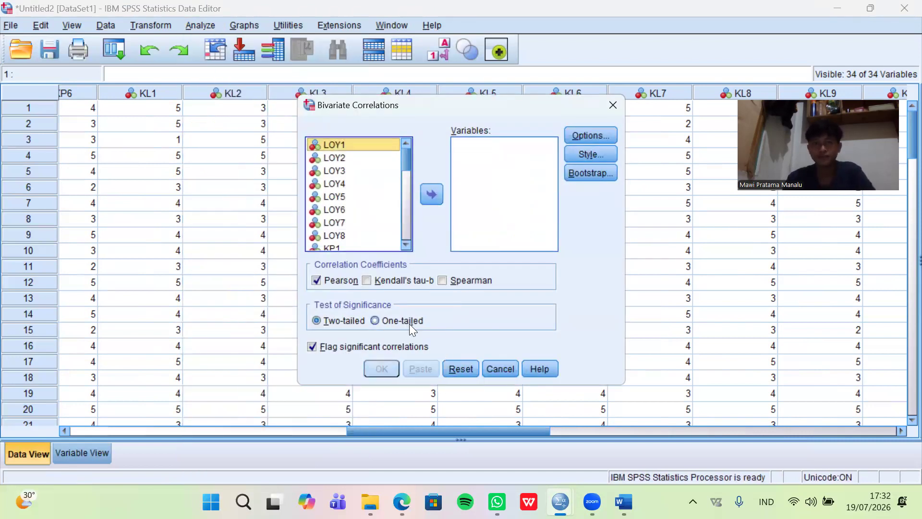
pyautogui.moveTo(406, 174); pyautogui.dragTo(401, 196)
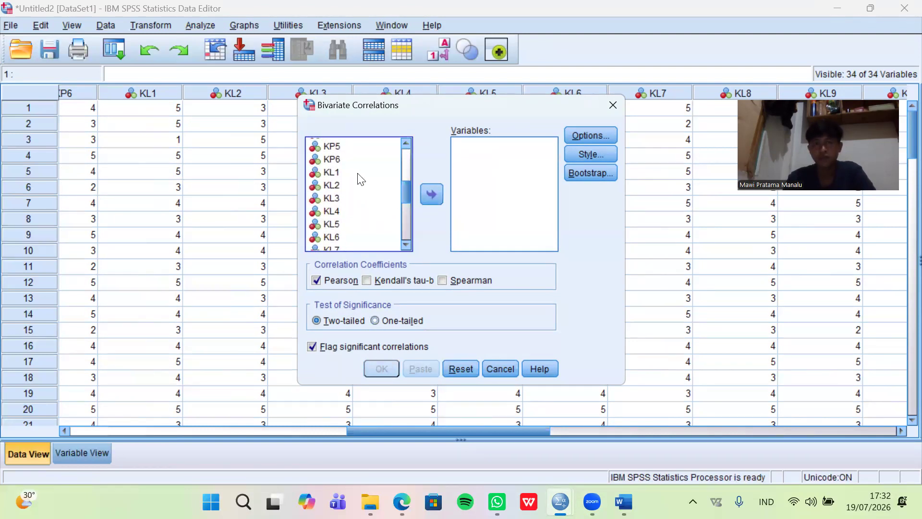
# Add the items KL1 through KL5 to the variables of the bivariate correlation.
pyautogui.click(357, 173)
pyautogui.click(431, 194)
pyautogui.click(376, 164)
pyautogui.click(374, 170)
pyautogui.click(431, 191)
pyautogui.click(376, 172)
pyautogui.click(430, 191)
pyautogui.click(374, 172)
pyautogui.click(422, 193)
pyautogui.click(371, 180)
pyautogui.click(389, 173)
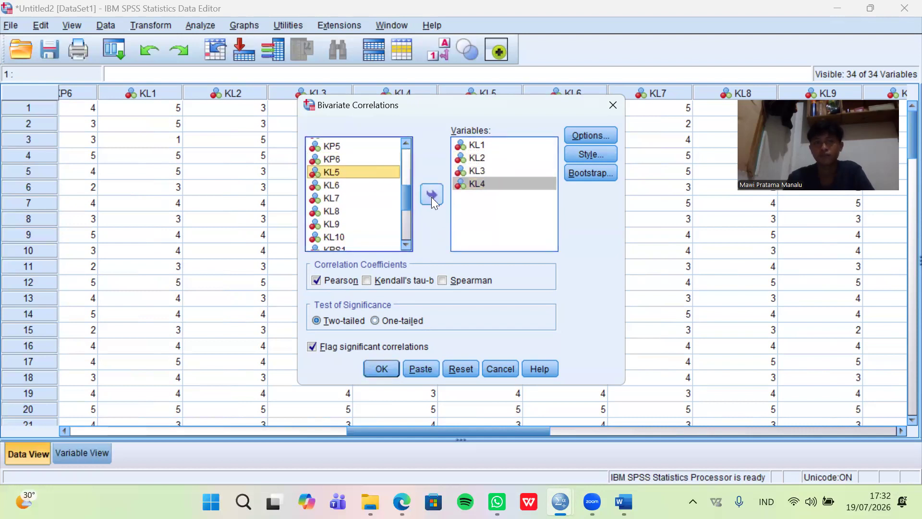
pyautogui.click(432, 195)
# Add the remaining items KL6 through KL10 to the bivariate correlation variables.
pyautogui.click(387, 173)
pyautogui.click(434, 197)
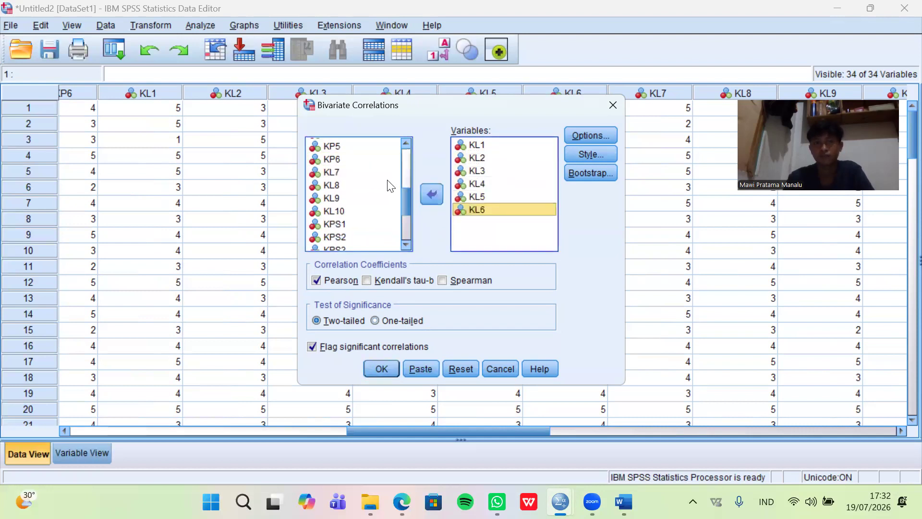
pyautogui.click(388, 185)
pyautogui.click(384, 171)
pyautogui.click(432, 194)
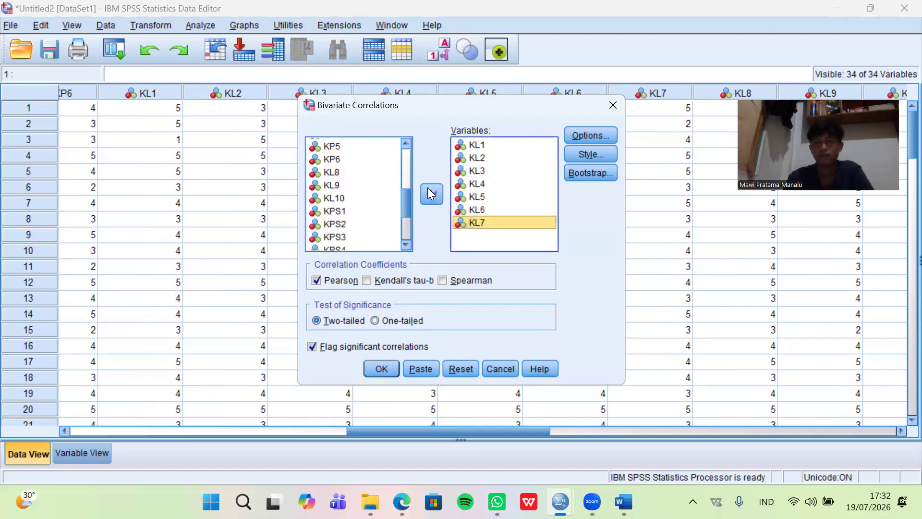
pyautogui.click(430, 195)
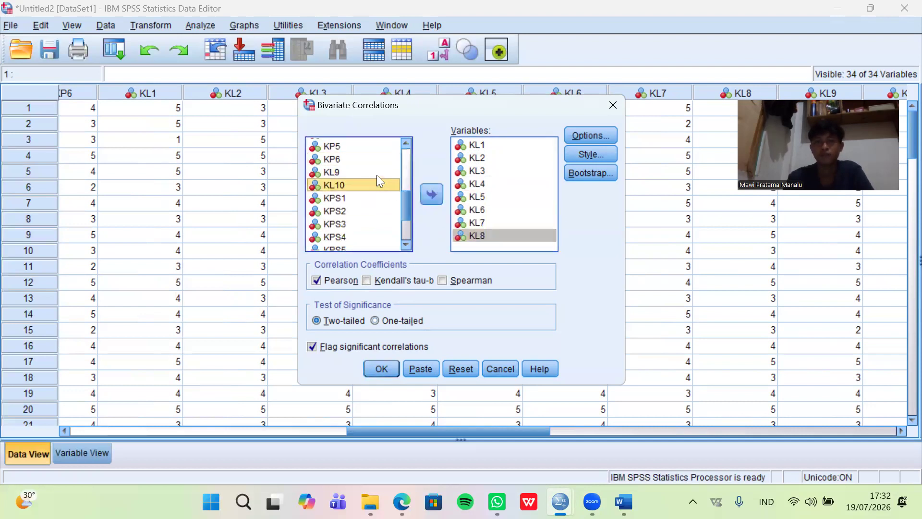
pyautogui.click(375, 168)
pyautogui.doubleClick(383, 169)
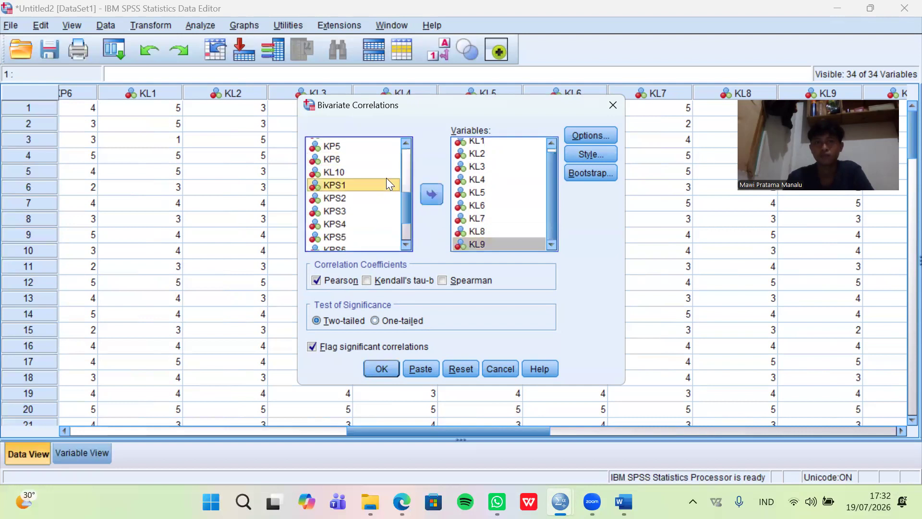
pyautogui.click(386, 173)
pyautogui.click(435, 198)
# Include TOTALKL, run the two-tailed Pearson correlation, and return to the data after viewing the output table.
pyautogui.click(388, 185)
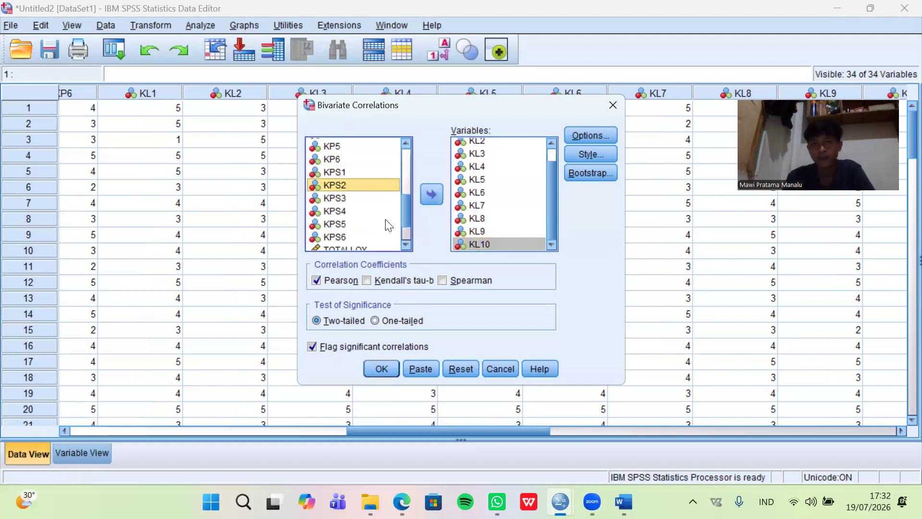
pyautogui.click(400, 239)
pyautogui.moveTo(404, 219); pyautogui.dragTo(403, 230)
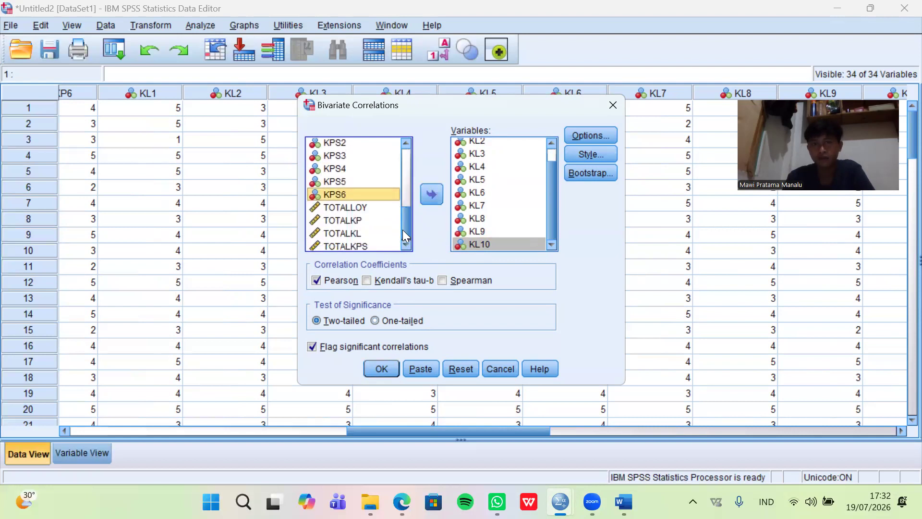
pyautogui.click(381, 232)
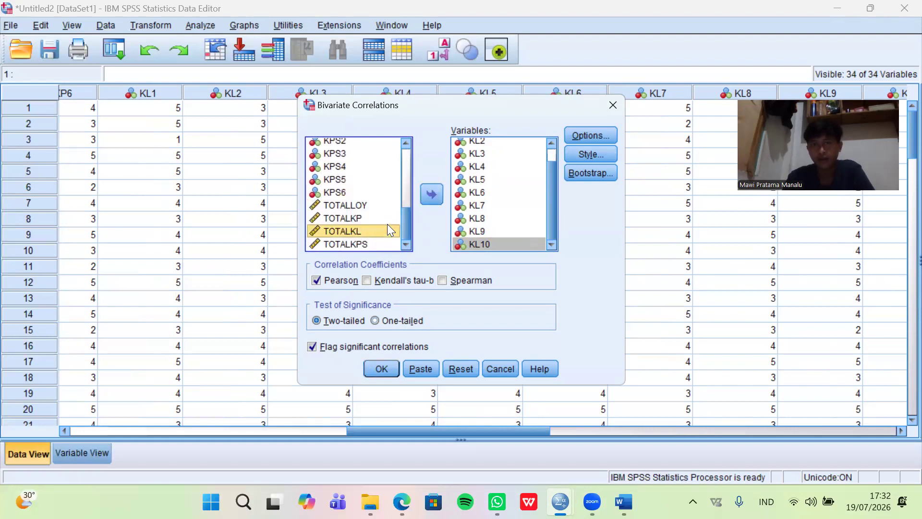
pyautogui.click(431, 195)
pyautogui.click(381, 369)
pyautogui.scroll(-5, 395, 345)
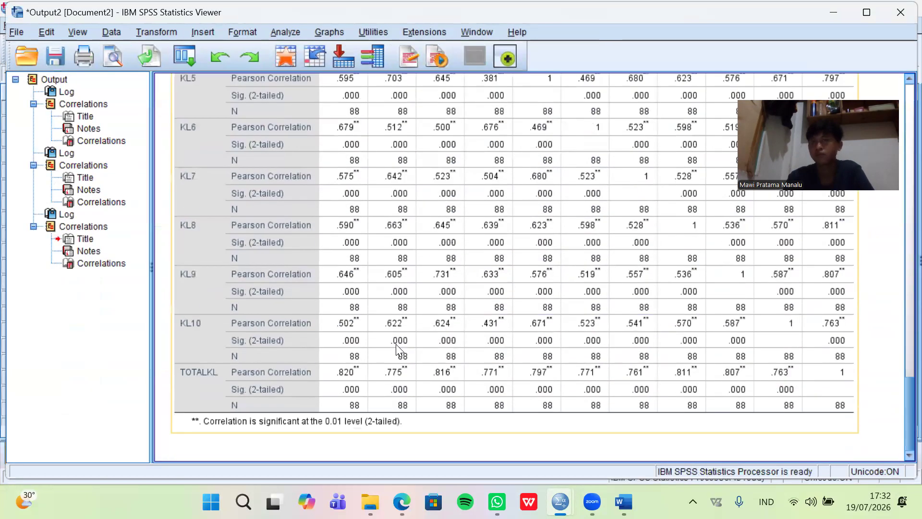
pyautogui.click(264, 2)
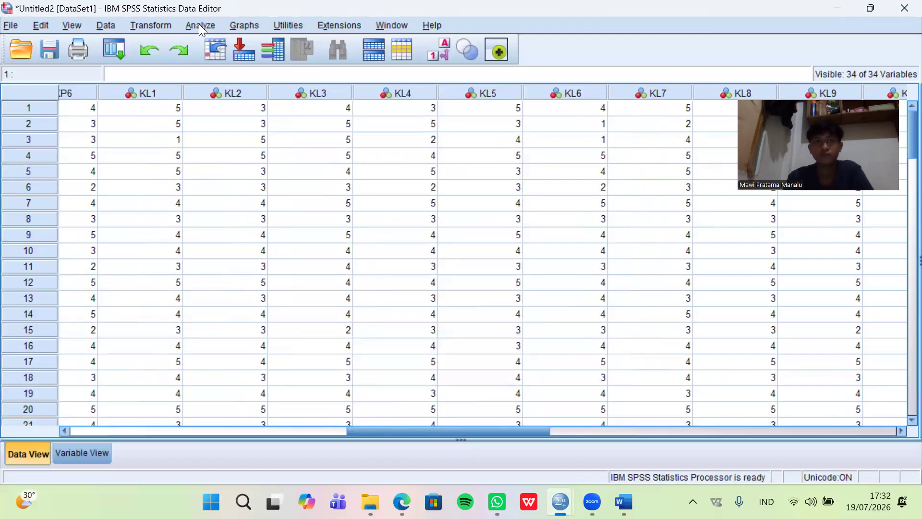
# Reopen the bivariate correlation setup and reset it to clear the KL variables.
pyautogui.click(199, 25)
pyautogui.click(196, 26)
pyautogui.click(196, 24)
pyautogui.moveTo(255, 222)
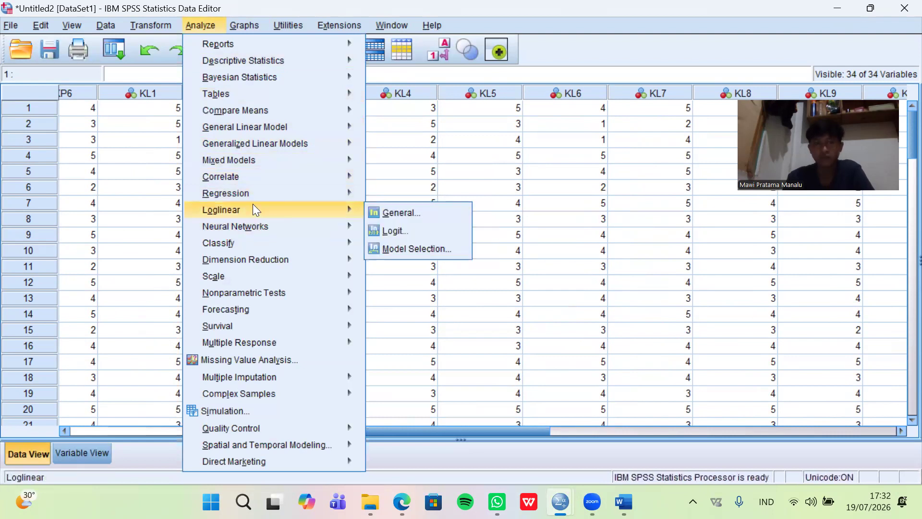
pyautogui.moveTo(248, 178)
pyautogui.click(373, 180)
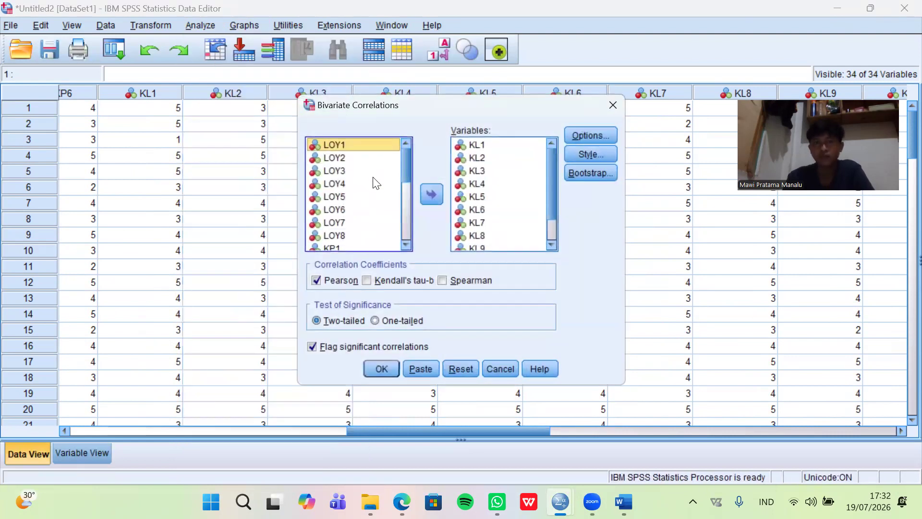
pyautogui.click(456, 367)
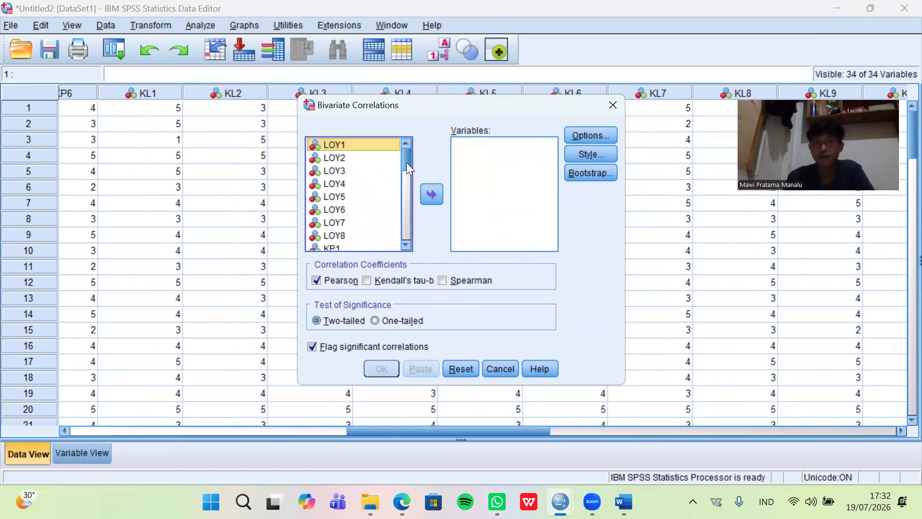
# Add the items KPS1 through KPS6 to the variables of the bivariate correlation.
pyautogui.moveTo(407, 162); pyautogui.dragTo(404, 234)
pyautogui.scroll(1, 354, 185)
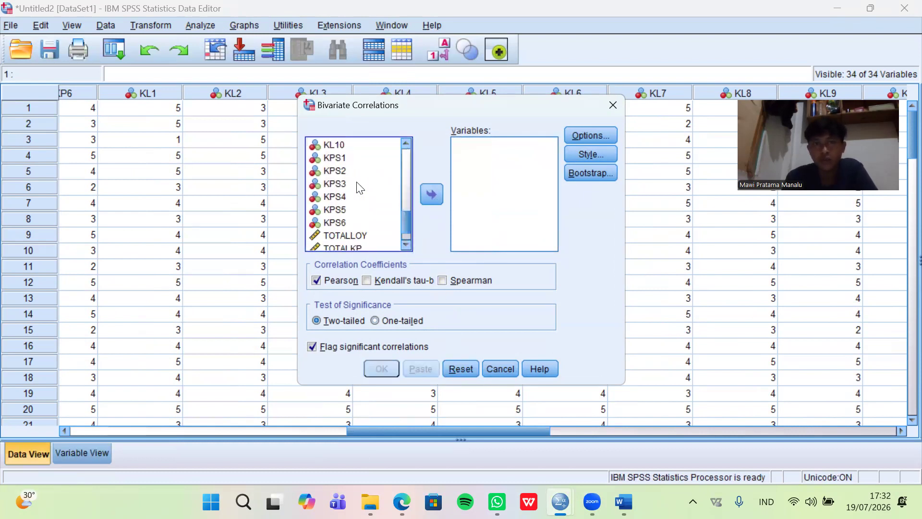
pyautogui.click(339, 161)
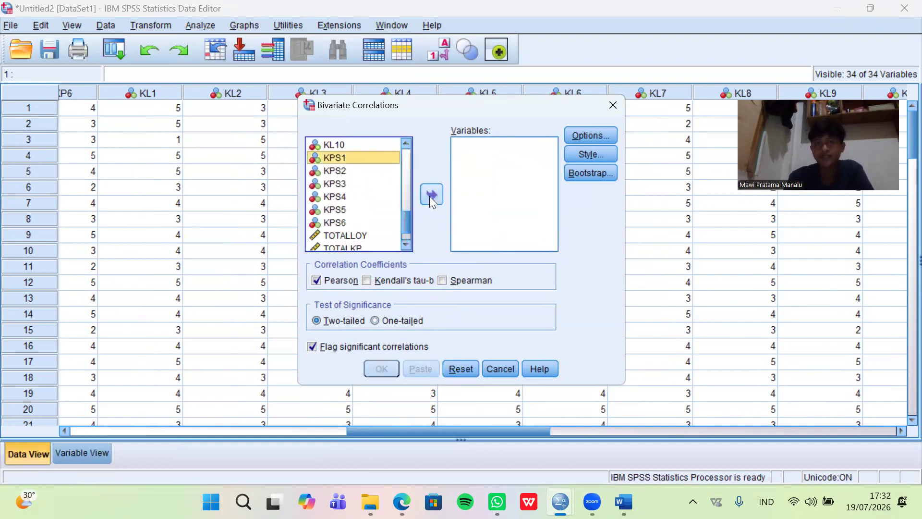
pyautogui.click(430, 195)
pyautogui.click(431, 194)
pyautogui.click(371, 159)
pyautogui.click(427, 194)
pyautogui.click(377, 154)
pyautogui.click(380, 167)
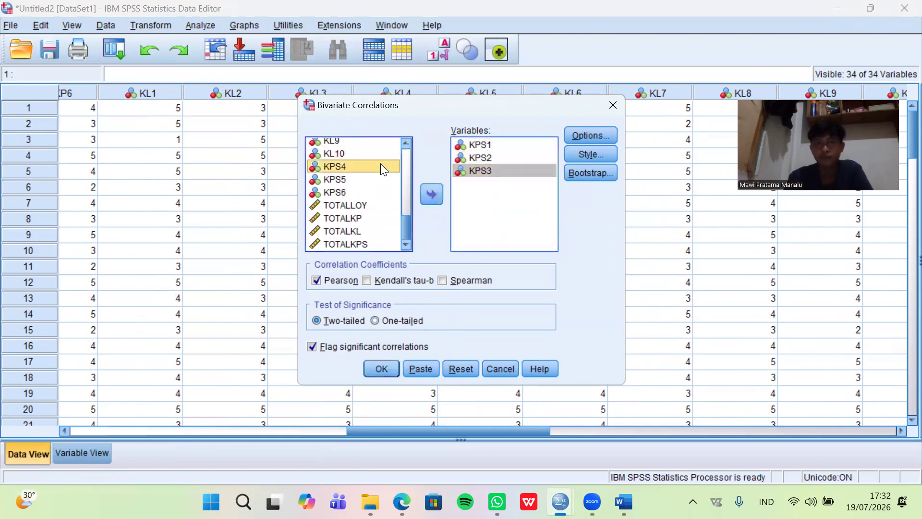
pyautogui.click(431, 195)
pyautogui.click(391, 179)
pyautogui.click(432, 195)
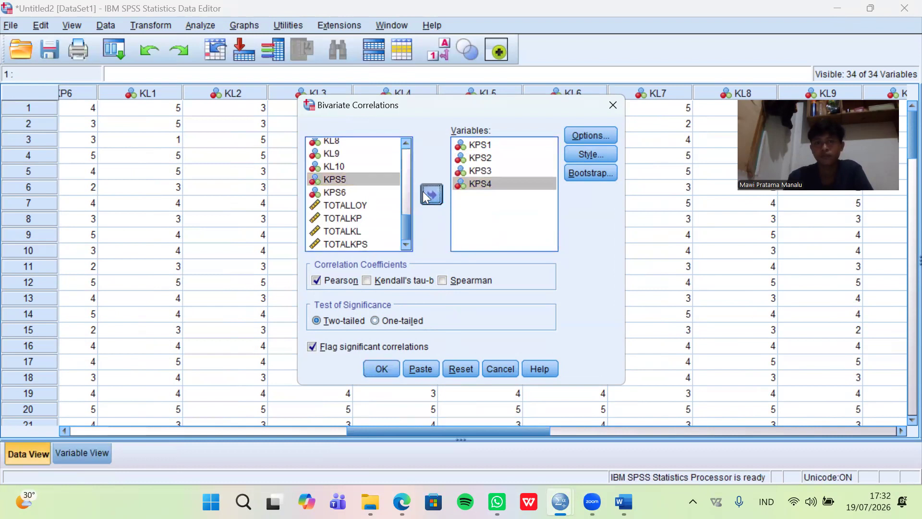
pyautogui.click(389, 191)
pyautogui.click(438, 194)
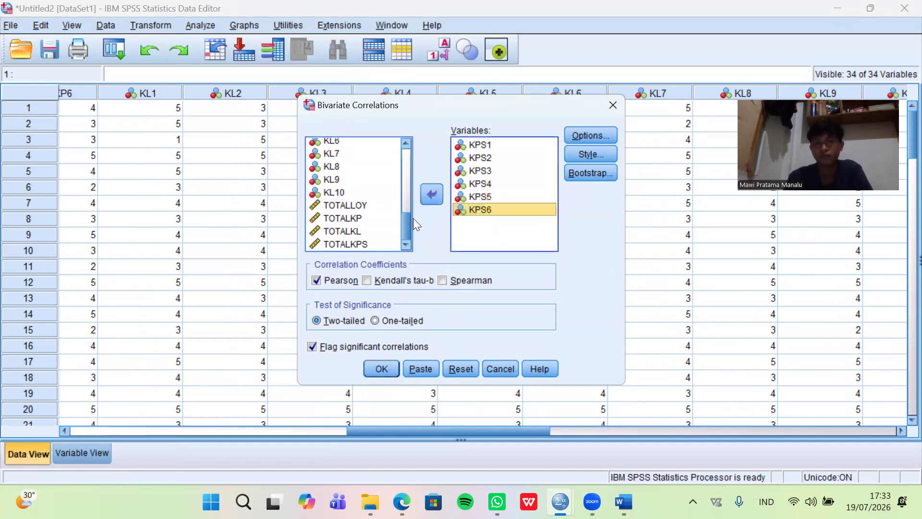
# Include TOTALKPS, run the two-tailed Pearson correlation, and return to the data.
pyautogui.click(363, 243)
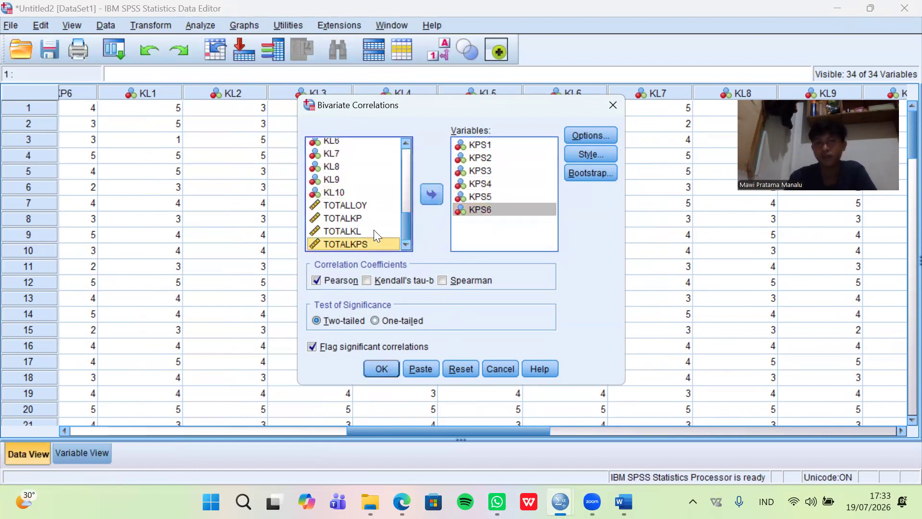
pyautogui.click(432, 195)
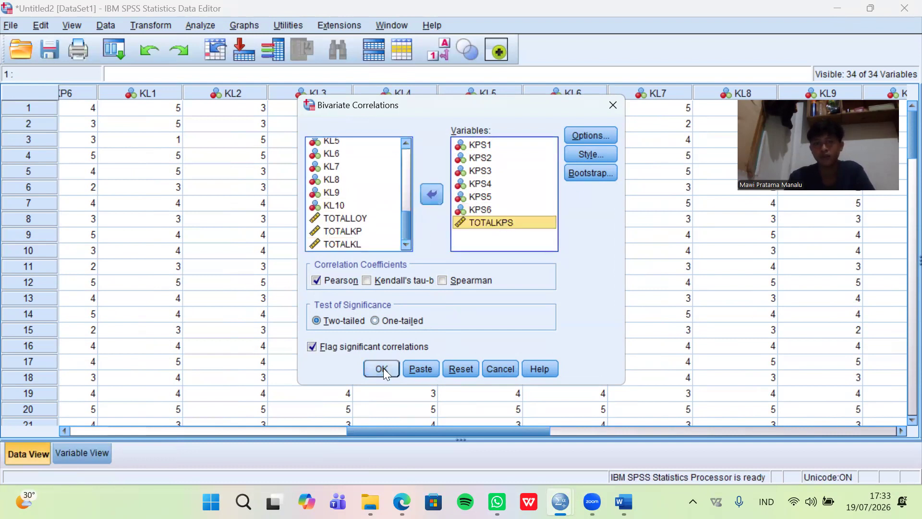
pyautogui.click(382, 368)
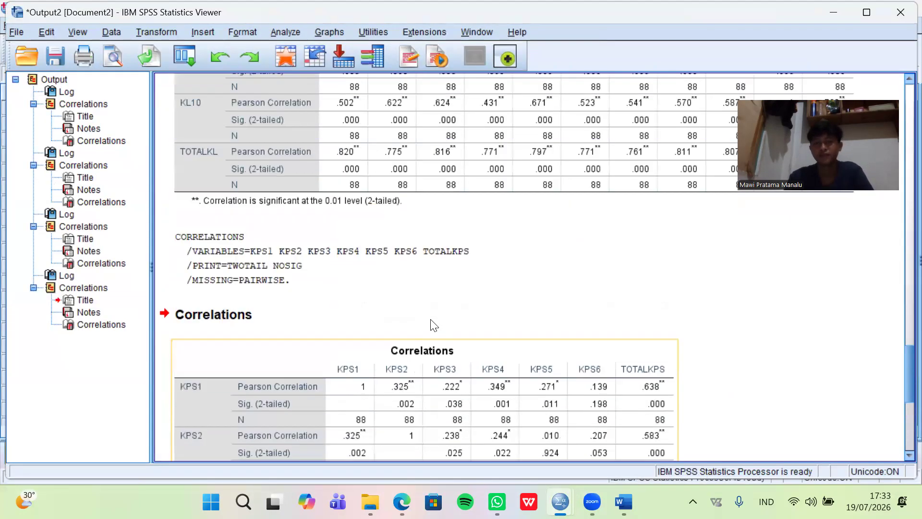
pyautogui.click(834, 13)
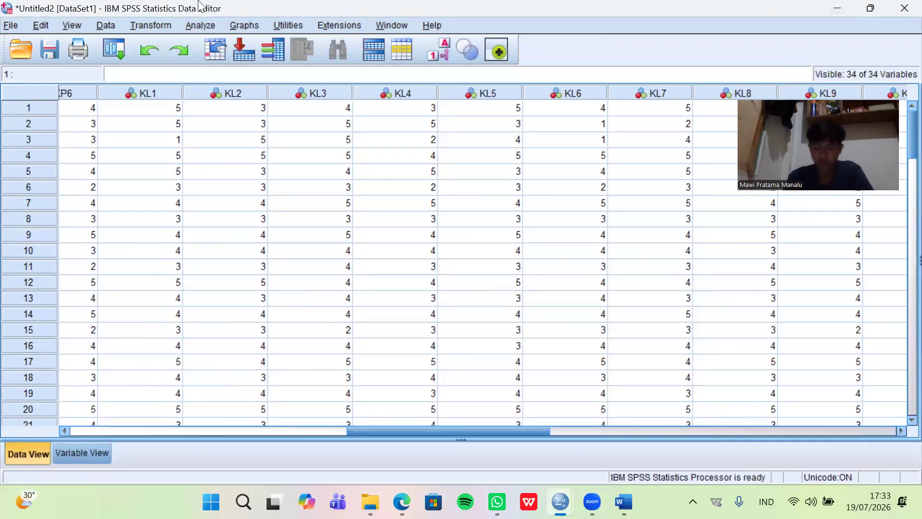
# Start a Reliability Analysis with the Alpha model and add LOY1 through LOY4 as its items.
pyautogui.click(205, 25)
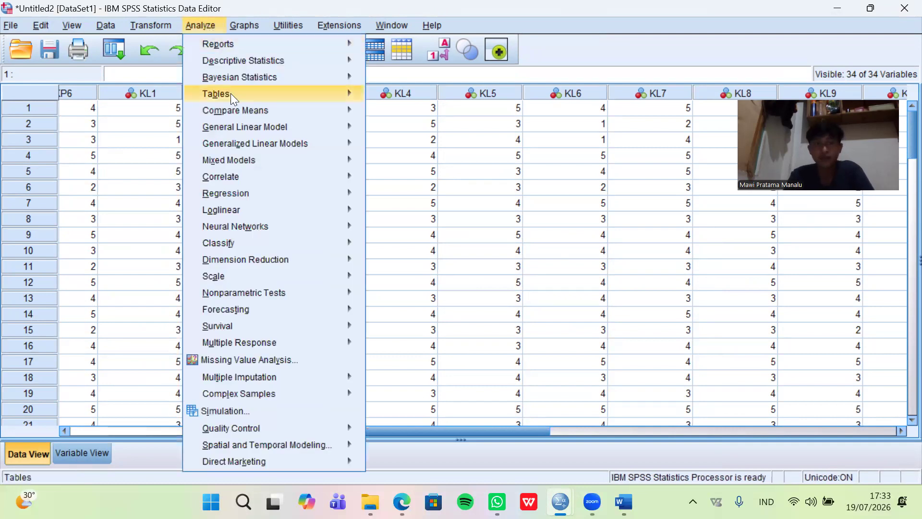
pyautogui.moveTo(252, 279)
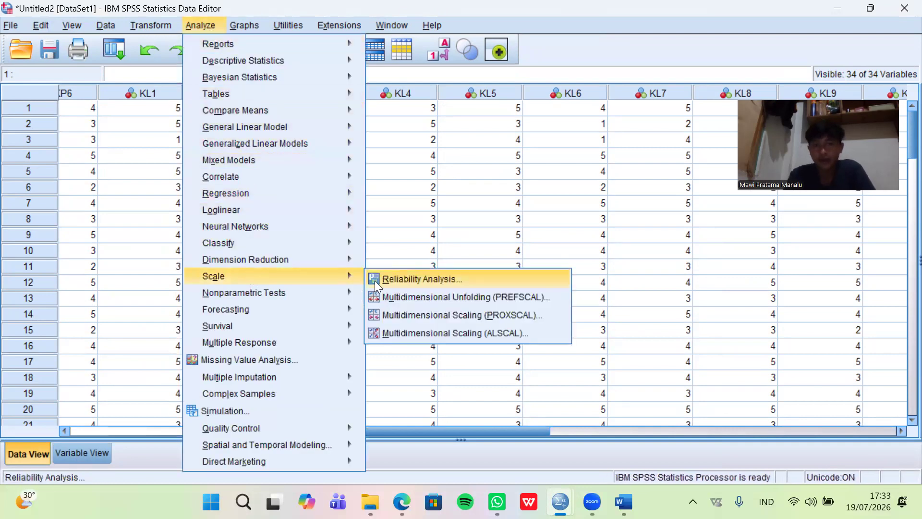
pyautogui.click(395, 280)
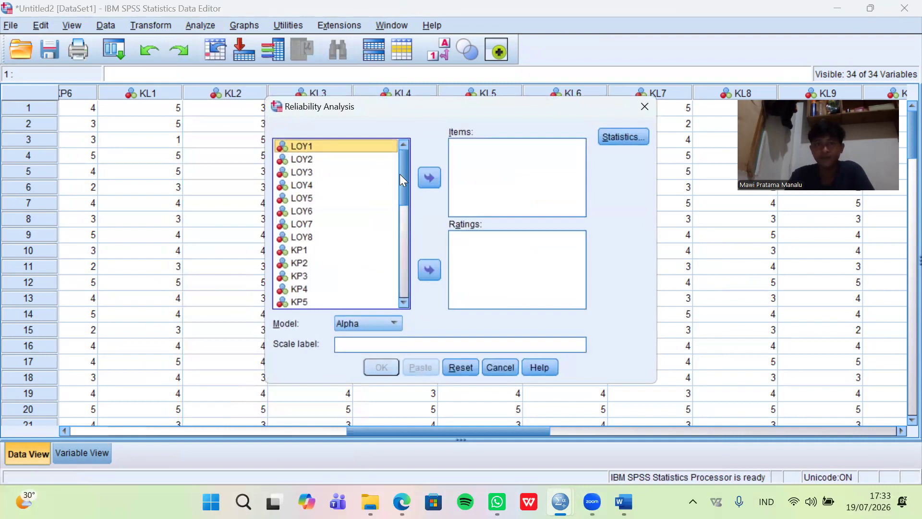
pyautogui.click(423, 177)
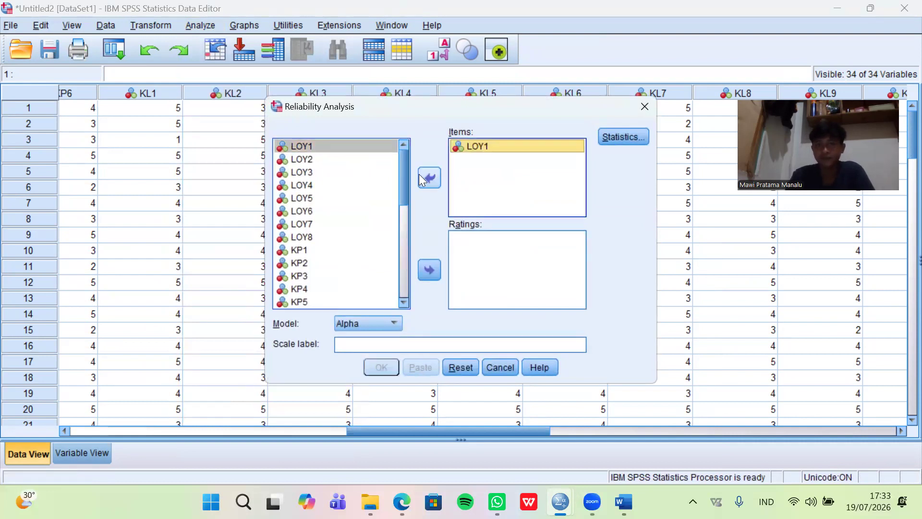
pyautogui.click(370, 162)
pyautogui.click(427, 177)
pyautogui.click(392, 171)
pyautogui.click(426, 174)
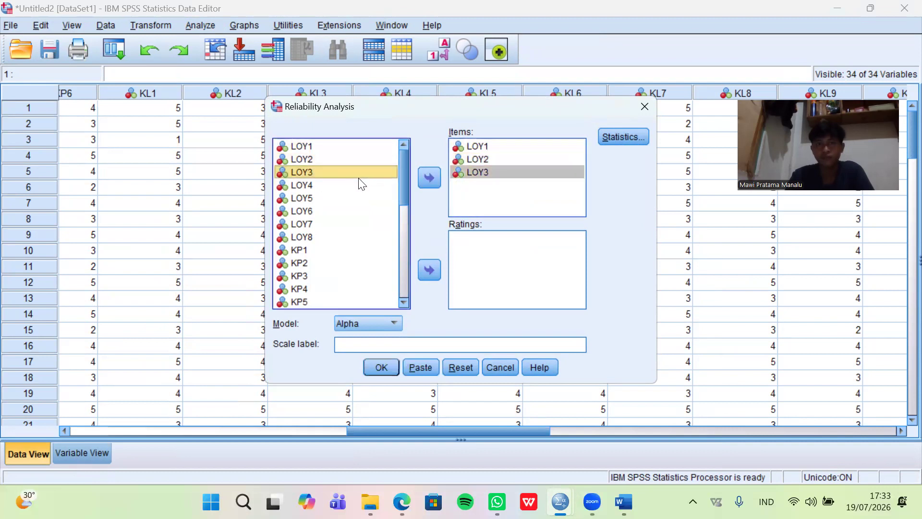
pyautogui.click(360, 185)
pyautogui.click(425, 177)
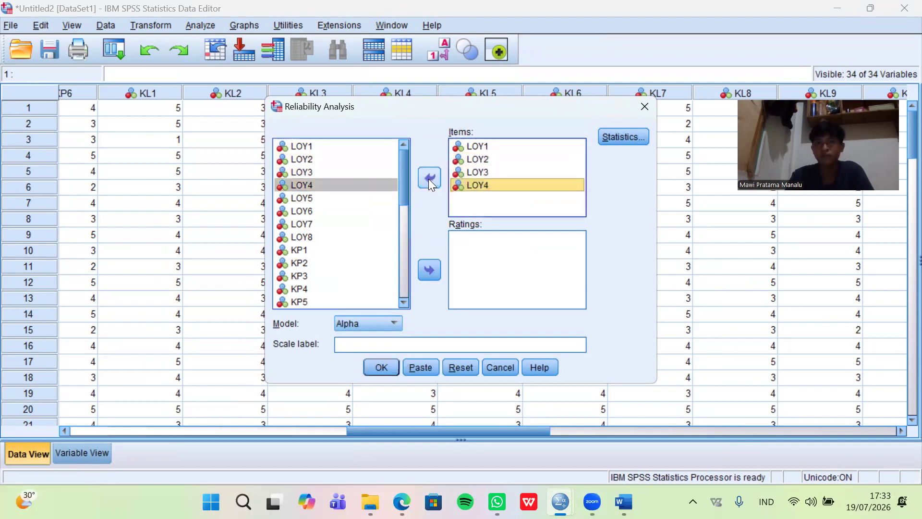
# Add the remaining items LOY5 through LOY8 to the reliability analysis.
pyautogui.click(371, 210)
pyautogui.click(367, 196)
pyautogui.click(428, 177)
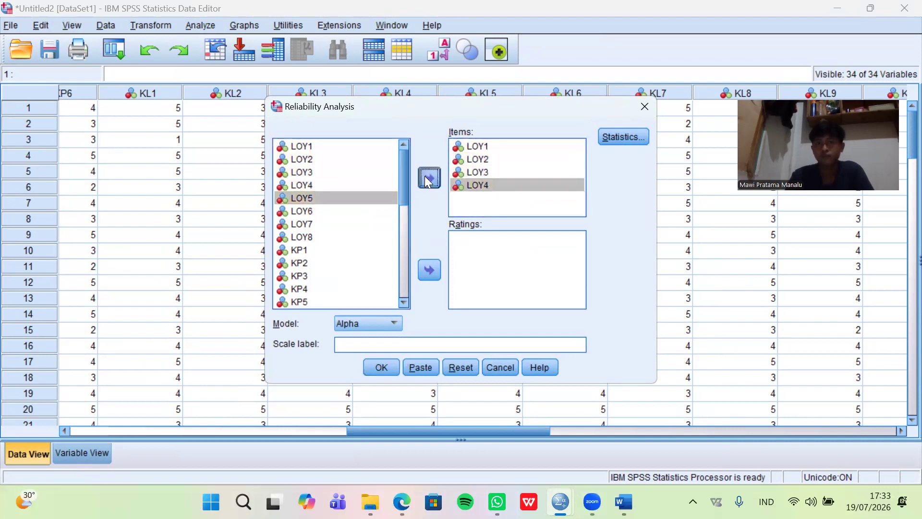
pyautogui.click(388, 212)
pyautogui.click(428, 178)
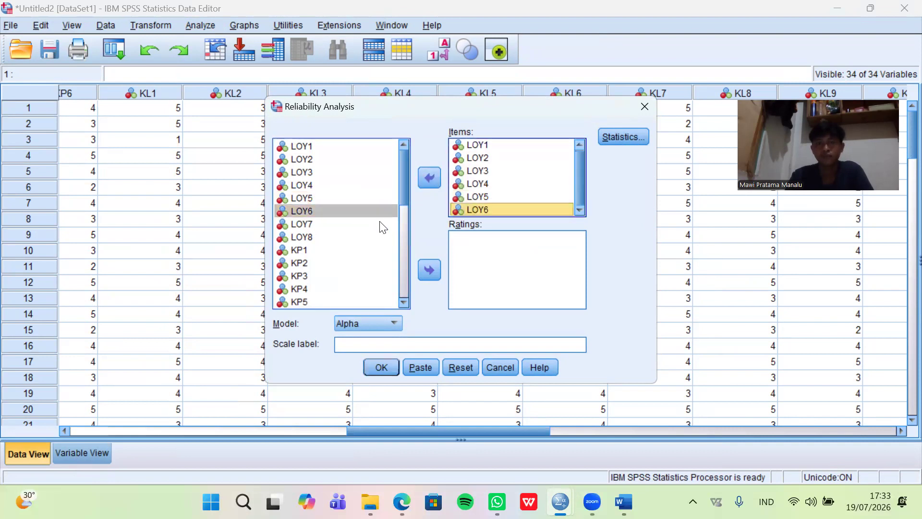
pyautogui.click(388, 223)
pyautogui.click(429, 180)
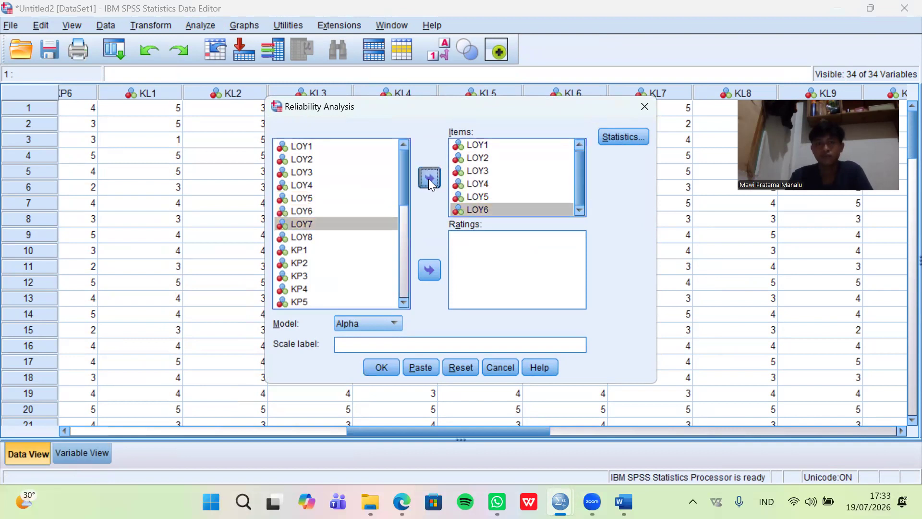
pyautogui.click(338, 237)
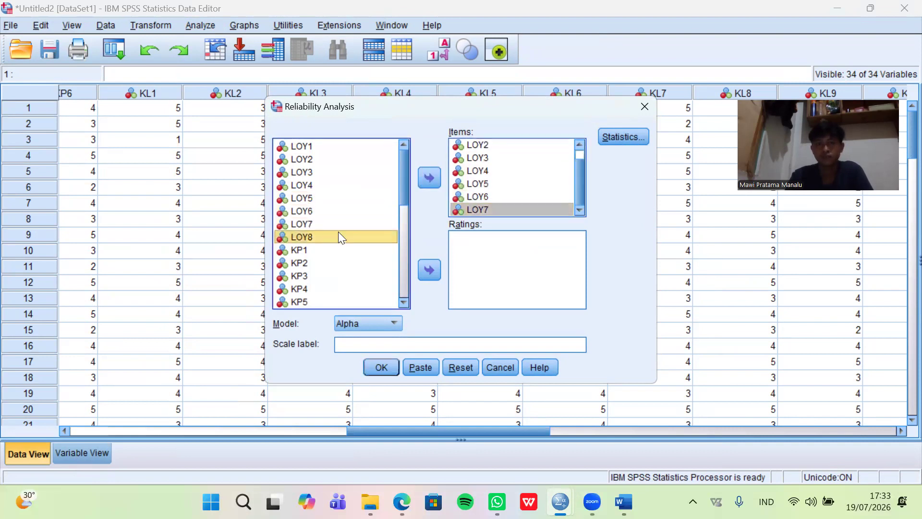
# Request the Scale and Scale if item deleted descriptives for the reliability analysis.
pyautogui.click(627, 136)
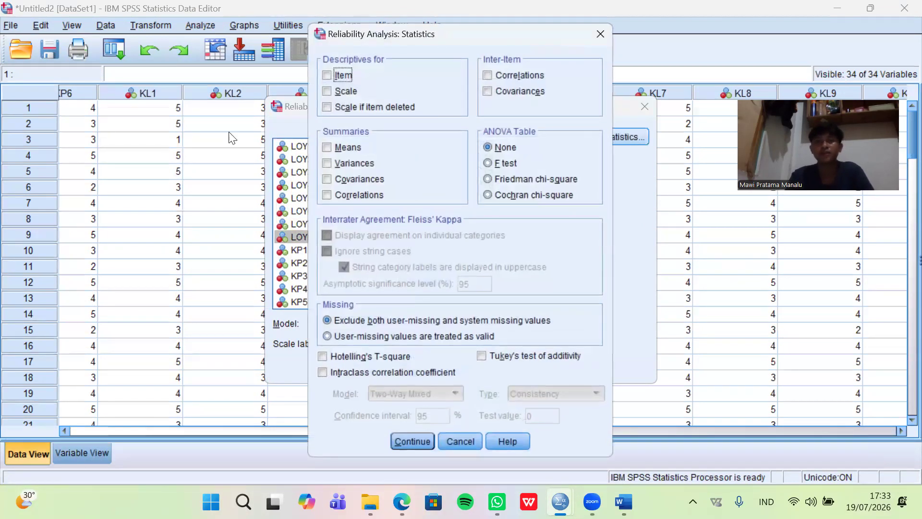
pyautogui.click(327, 91)
pyautogui.click(326, 107)
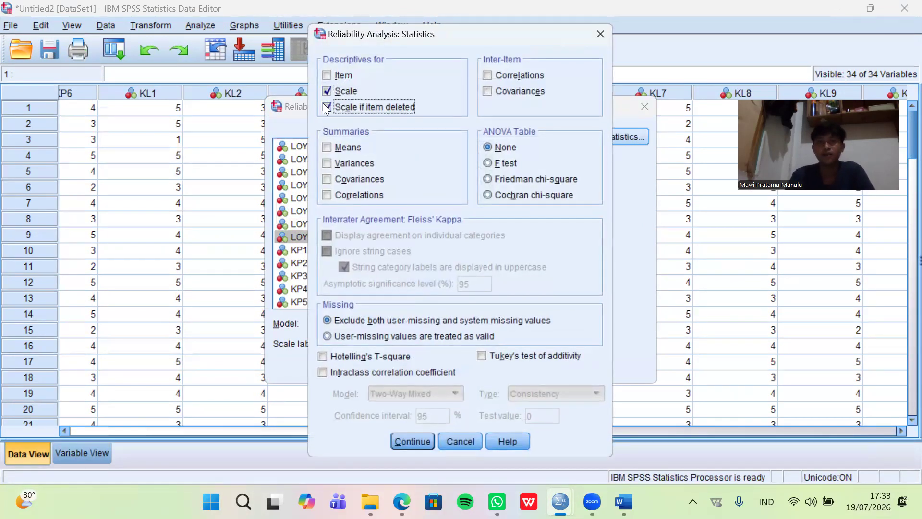
pyautogui.click(429, 437)
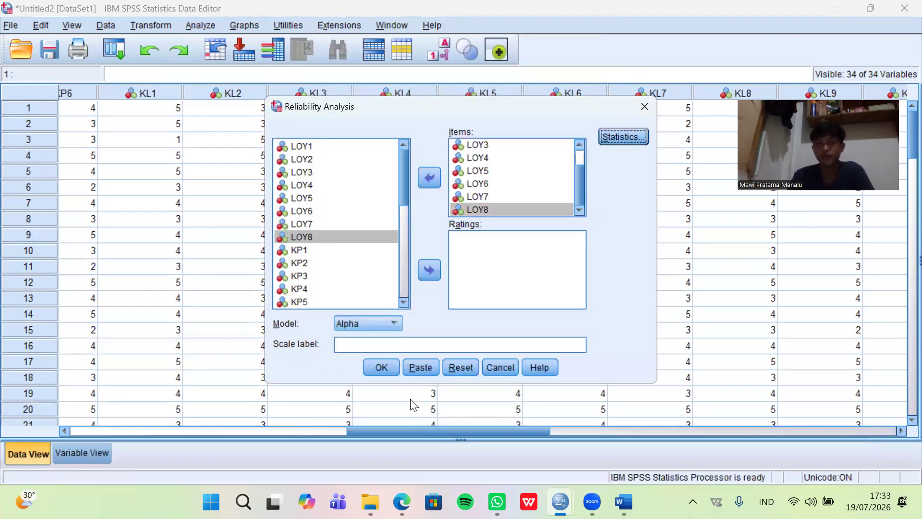
# Reset the reliability analysis and add KP1, KP2 and KP3 as its items.
pyautogui.click(460, 370)
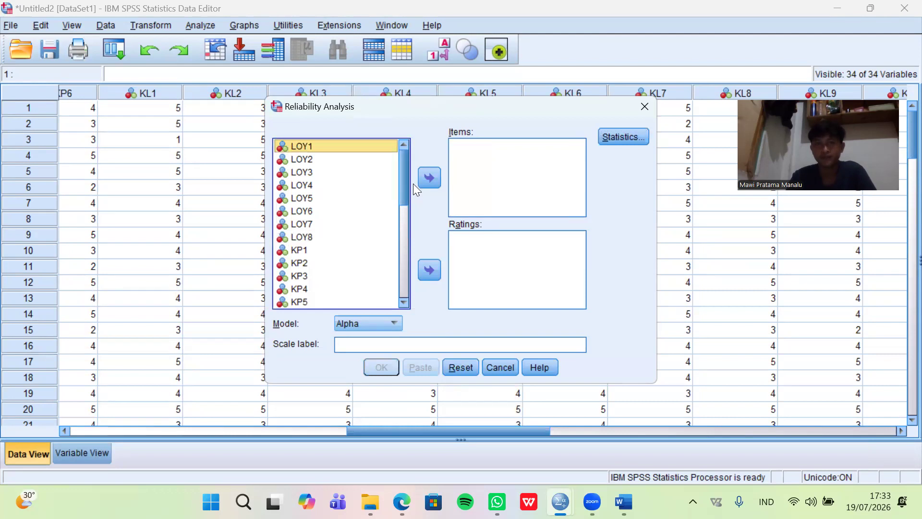
pyautogui.moveTo(409, 181); pyautogui.dragTo(406, 195)
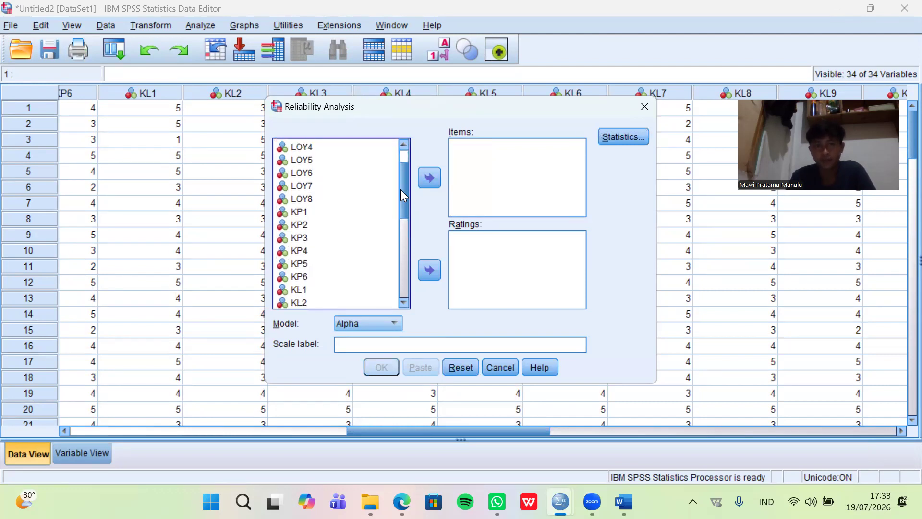
pyautogui.click(310, 213)
pyautogui.click(428, 182)
pyautogui.click(370, 228)
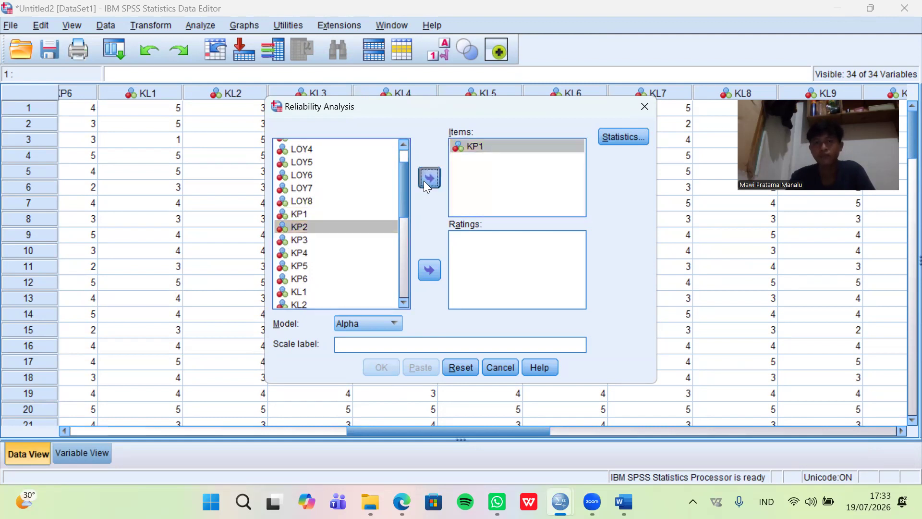
pyautogui.click(423, 181)
pyautogui.click(377, 240)
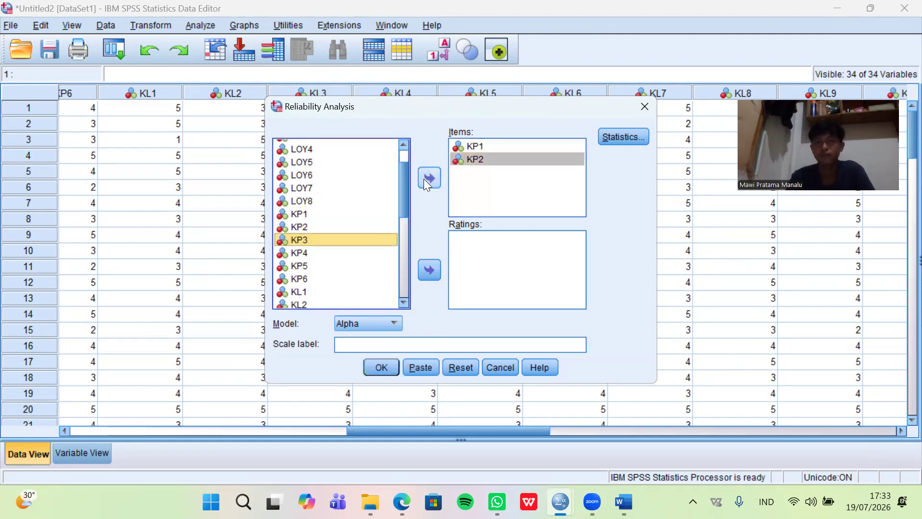
pyautogui.click(424, 179)
# Add KP4 and KP6 to the reliability analysis items.
pyautogui.click(350, 248)
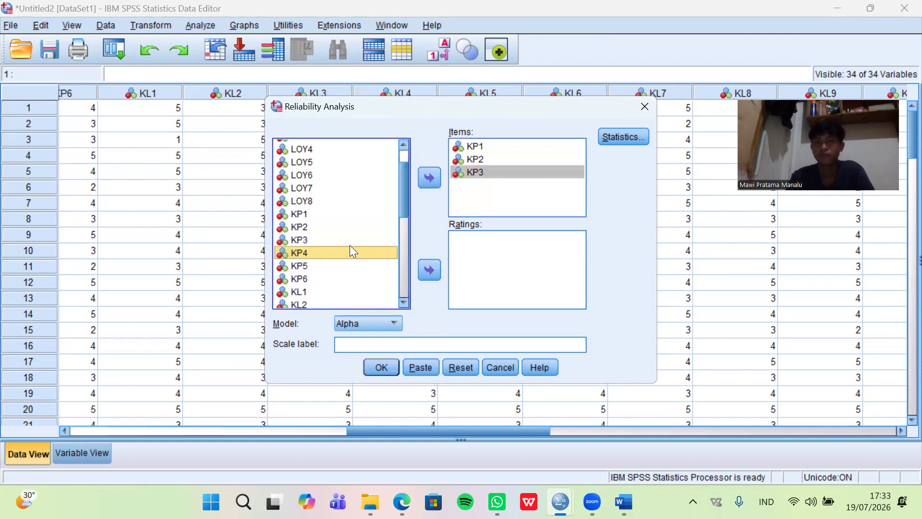
pyautogui.click(424, 179)
pyautogui.click(370, 266)
pyautogui.click(426, 185)
pyautogui.click(375, 268)
pyautogui.click(370, 275)
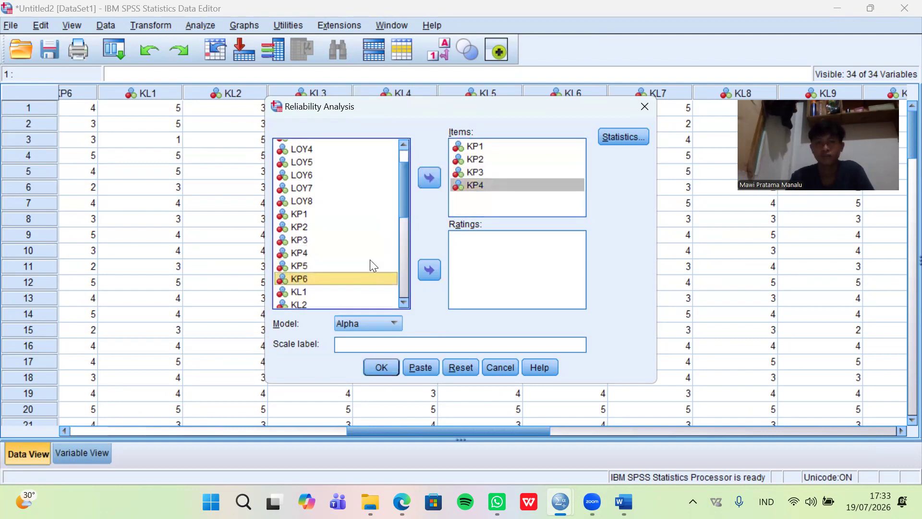
pyautogui.click(424, 182)
pyautogui.scroll(-1, 402, 210)
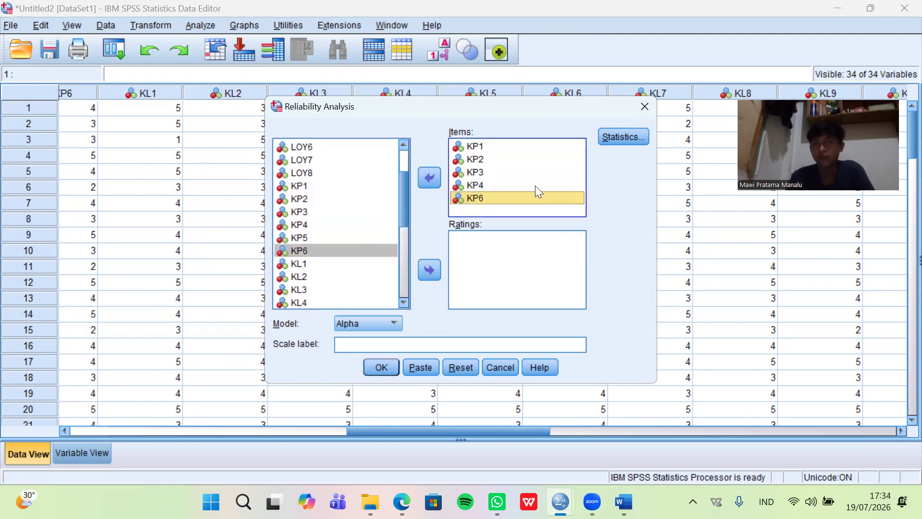
# Request the Scale and Scale if item deleted descriptives for the KP reliability analysis.
pyautogui.click(612, 139)
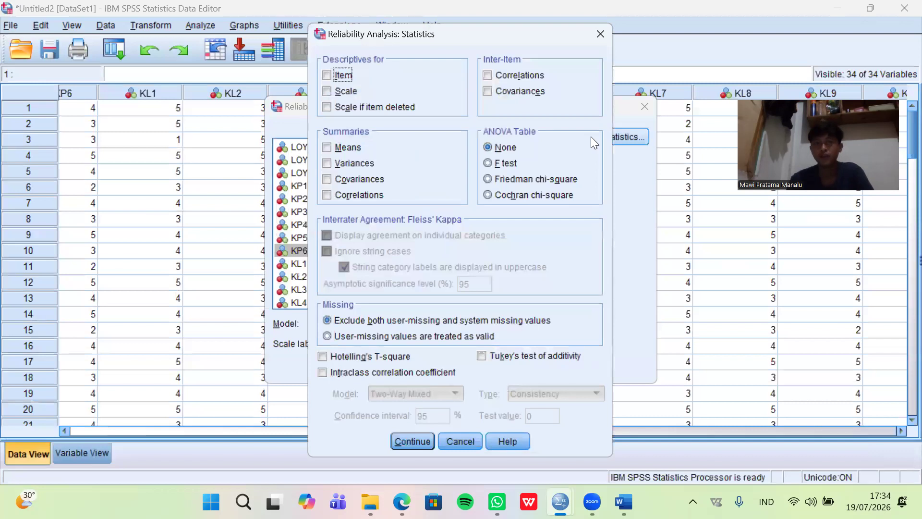
pyautogui.click(327, 92)
pyautogui.click(328, 108)
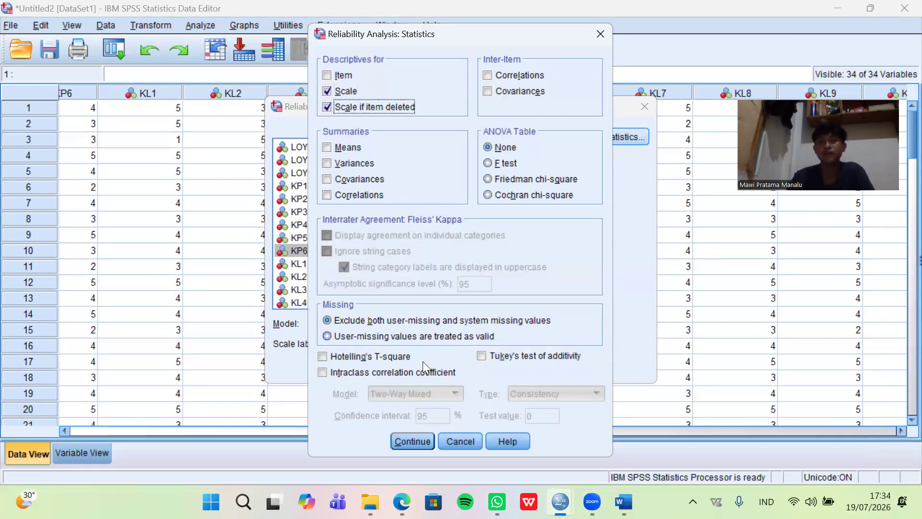
pyautogui.click(414, 441)
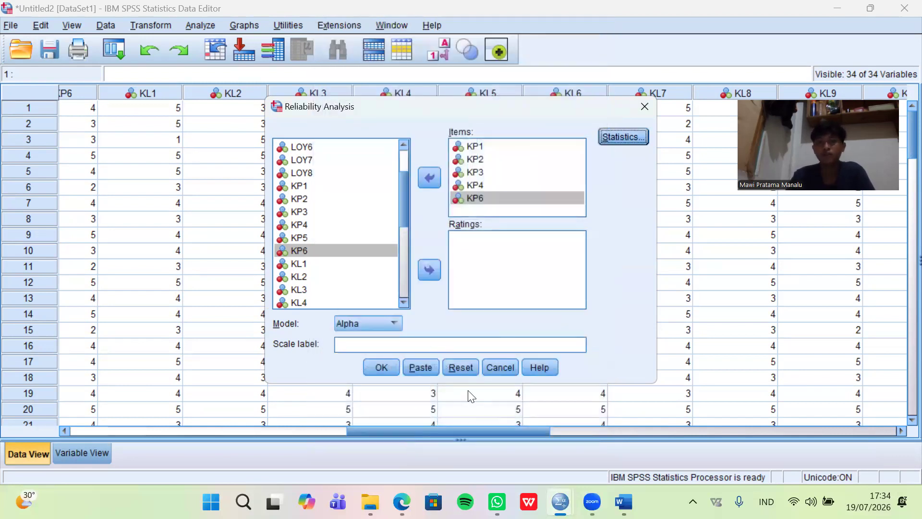
# Reset the reliability analysis and add KL1 through KL4 as its items.
pyautogui.click(468, 373)
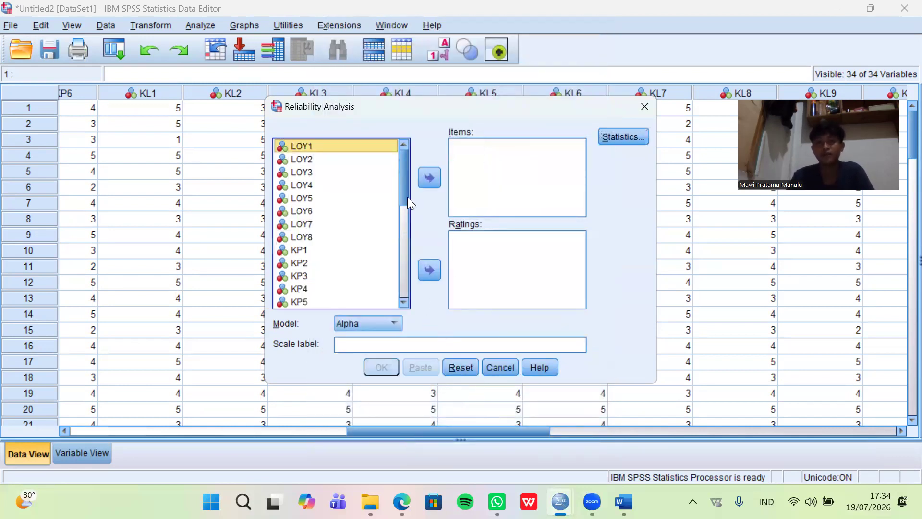
pyautogui.moveTo(407, 188); pyautogui.dragTo(408, 225)
pyautogui.click(316, 208)
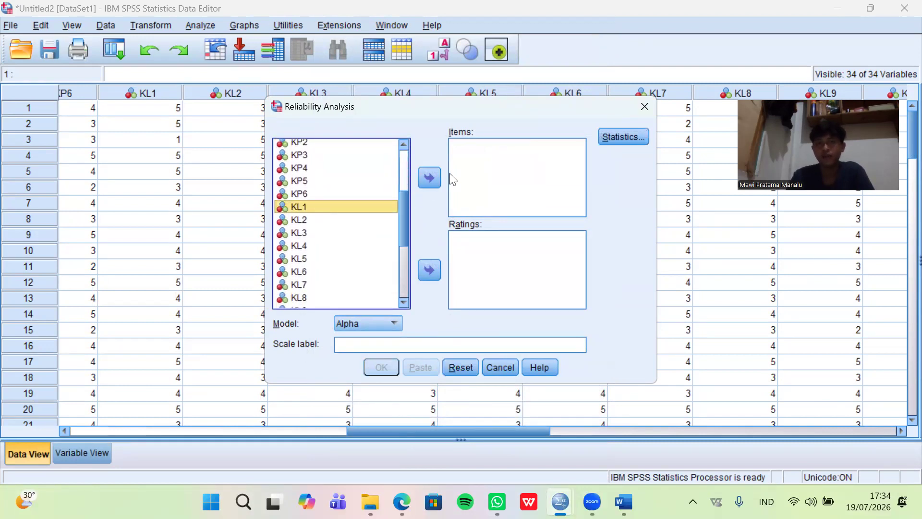
pyautogui.click(429, 178)
pyautogui.click(354, 220)
pyautogui.click(429, 177)
pyautogui.click(388, 233)
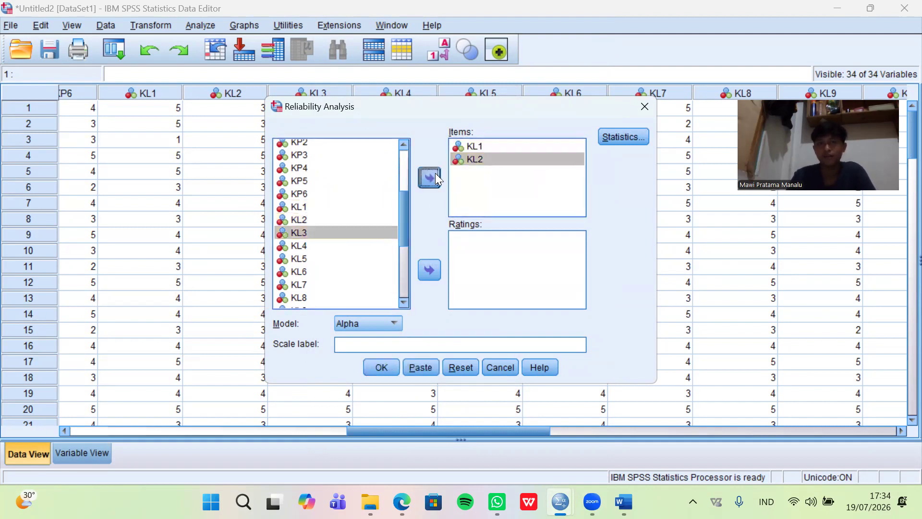
pyautogui.click(433, 176)
pyautogui.click(358, 245)
pyautogui.click(428, 177)
# Add KL5, KL6 and KL7 to the reliability analysis items.
pyautogui.click(377, 259)
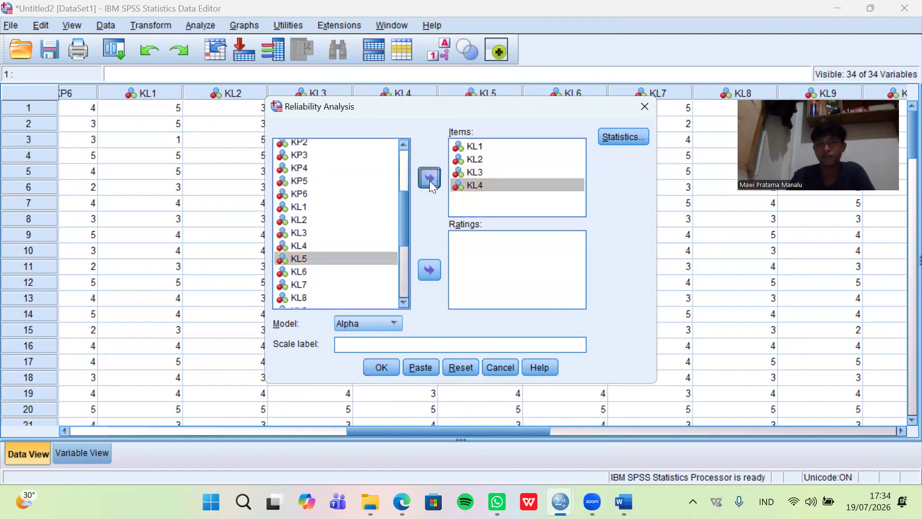
pyautogui.click(430, 180)
pyautogui.click(373, 270)
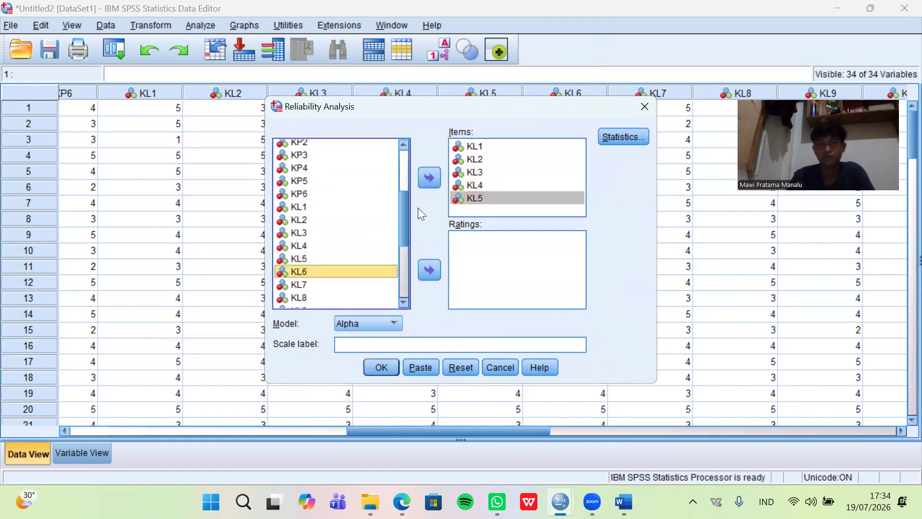
pyautogui.click(429, 178)
pyautogui.click(384, 284)
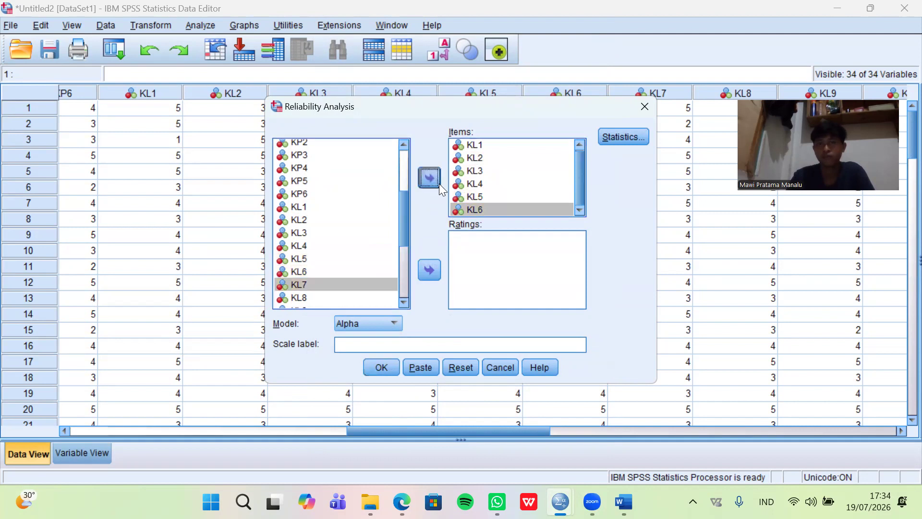
pyautogui.click(430, 178)
# Add the remaining items KL8, KL9 and KL10 to the reliability analysis.
pyautogui.moveTo(402, 234); pyautogui.dragTo(403, 250)
pyautogui.click(377, 251)
pyautogui.click(427, 181)
pyautogui.click(397, 265)
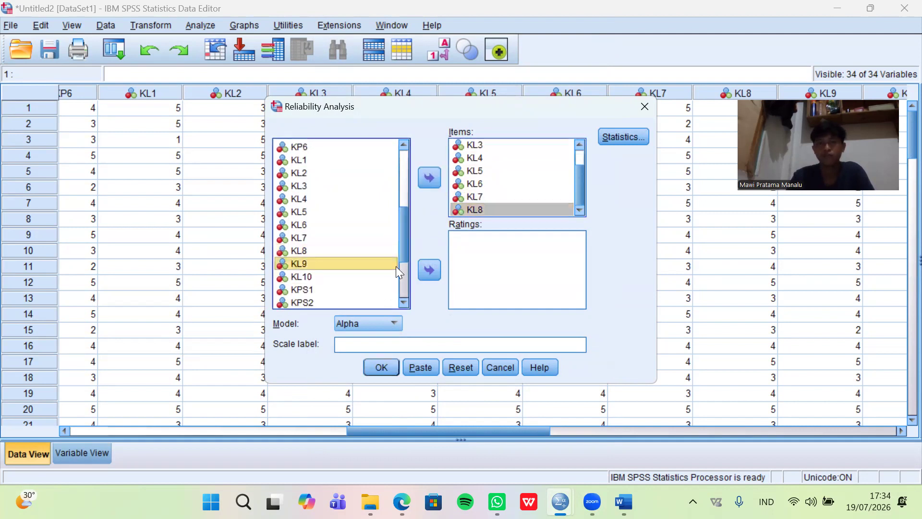
pyautogui.click(426, 184)
pyautogui.click(370, 277)
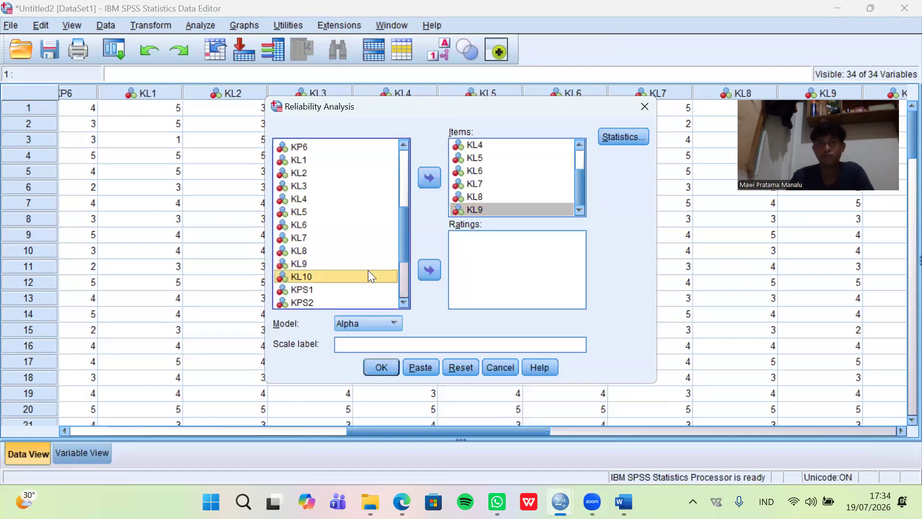
pyautogui.click(433, 178)
pyautogui.click(379, 290)
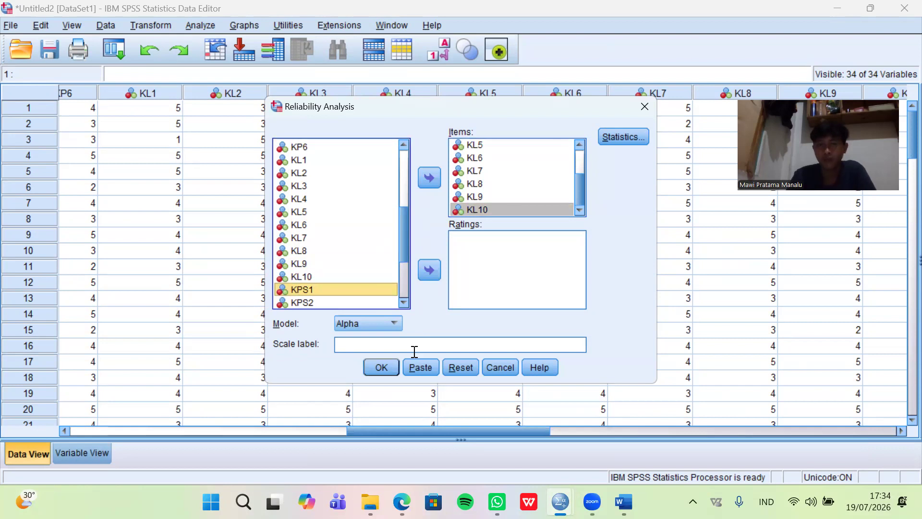
# Request the Scale and Scale if item deleted descriptives for the KL reliability analysis.
pyautogui.click(623, 137)
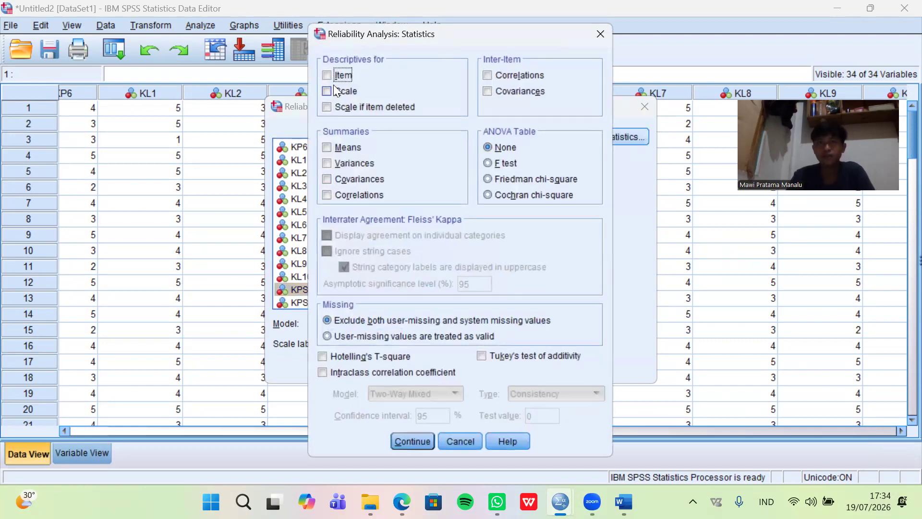
pyautogui.click(326, 109)
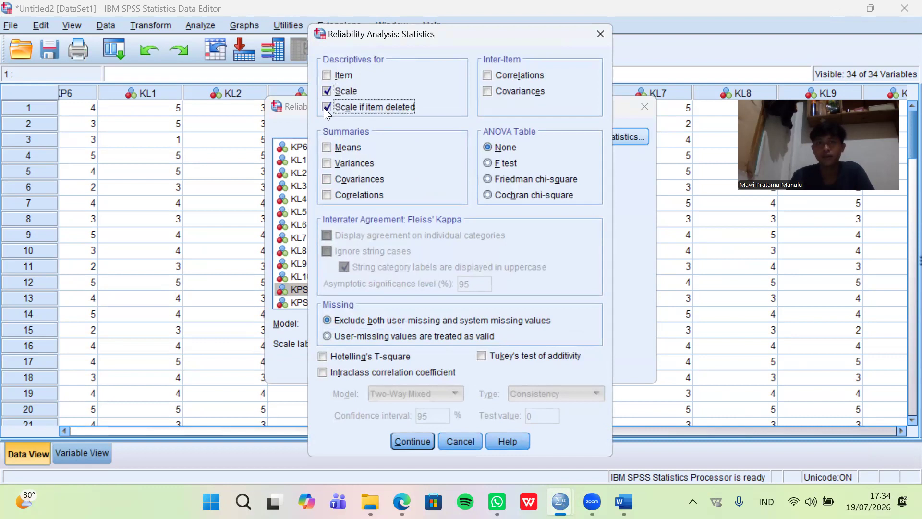
pyautogui.click(416, 438)
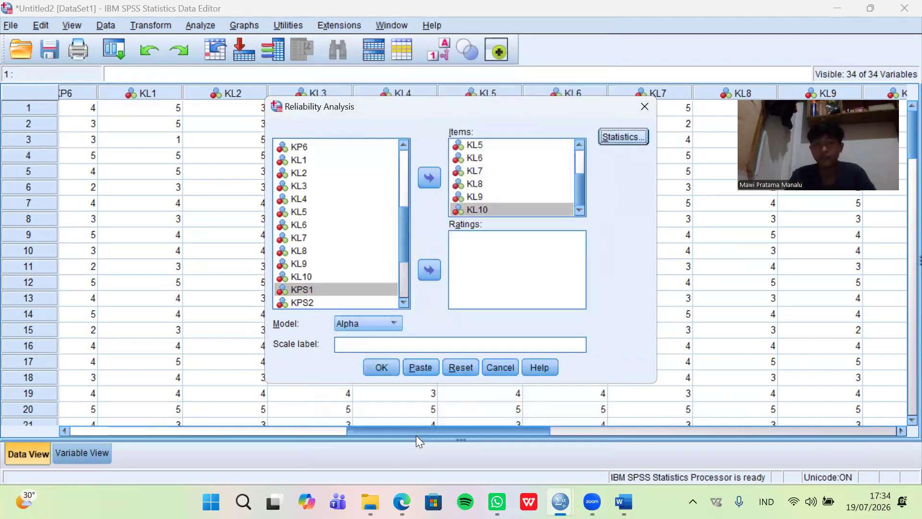
# Reset the reliability analysis and add KPS1, KPS2 and KPS3 as its items.
pyautogui.click(457, 372)
pyautogui.moveTo(405, 187); pyautogui.dragTo(408, 280)
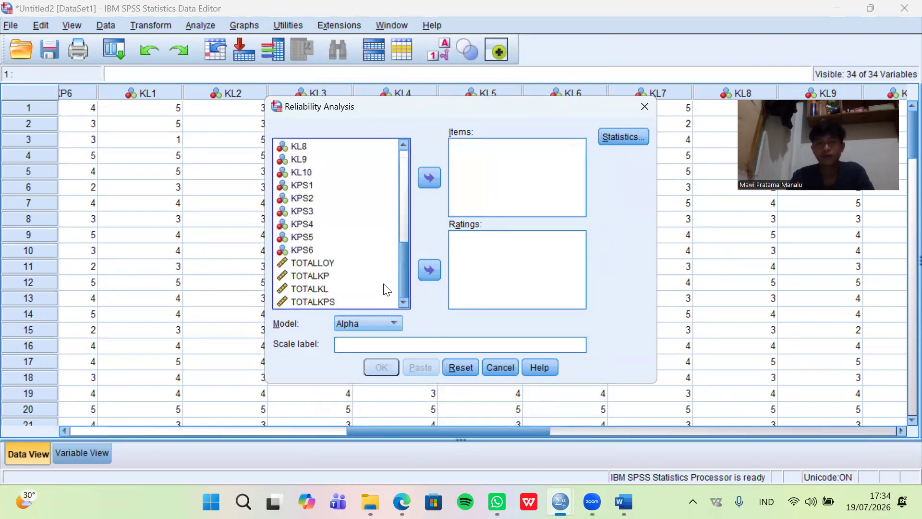
pyautogui.click(315, 185)
pyautogui.click(423, 176)
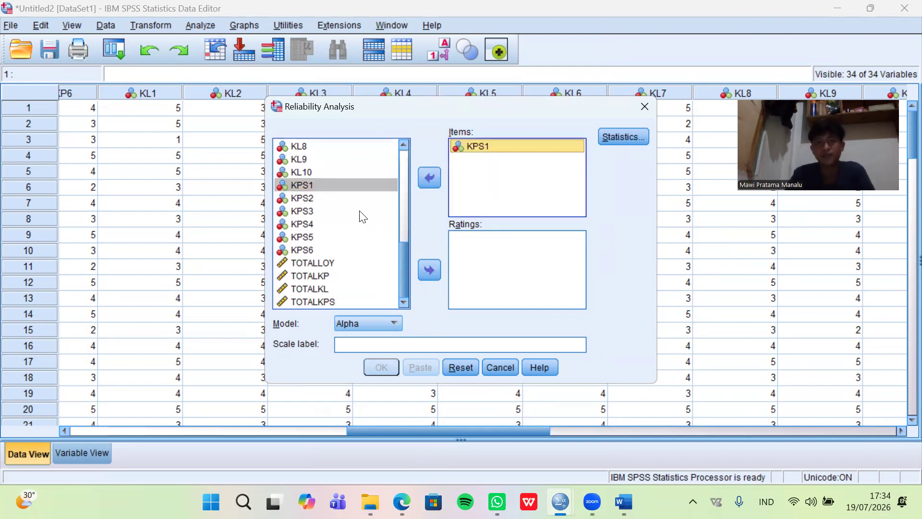
pyautogui.click(364, 211)
pyautogui.click(368, 198)
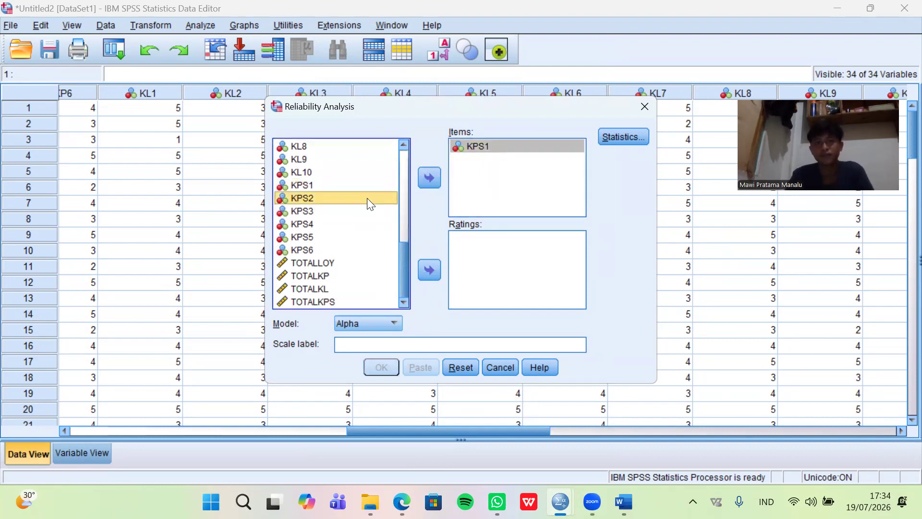
pyautogui.click(421, 179)
pyautogui.click(336, 210)
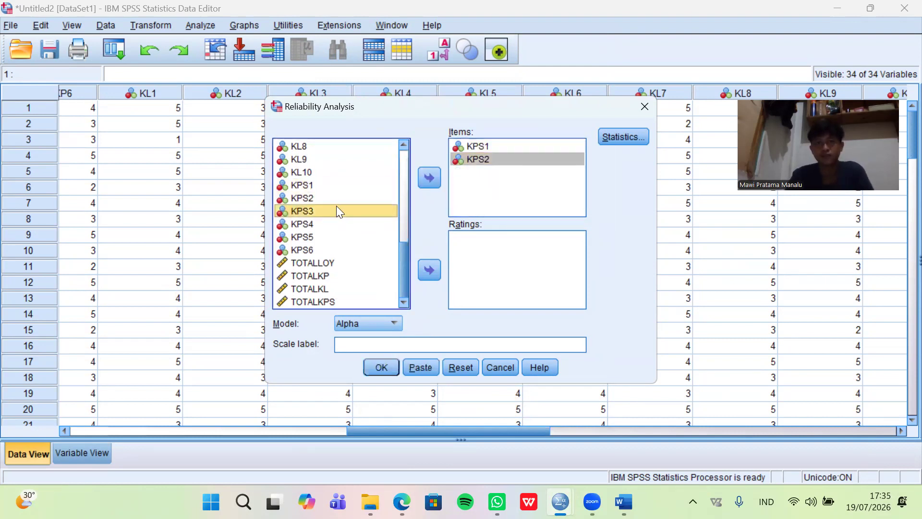
pyautogui.click(438, 179)
# Add the remaining items KPS4, KPS5 and KPS6 to the reliability analysis.
pyautogui.click(376, 224)
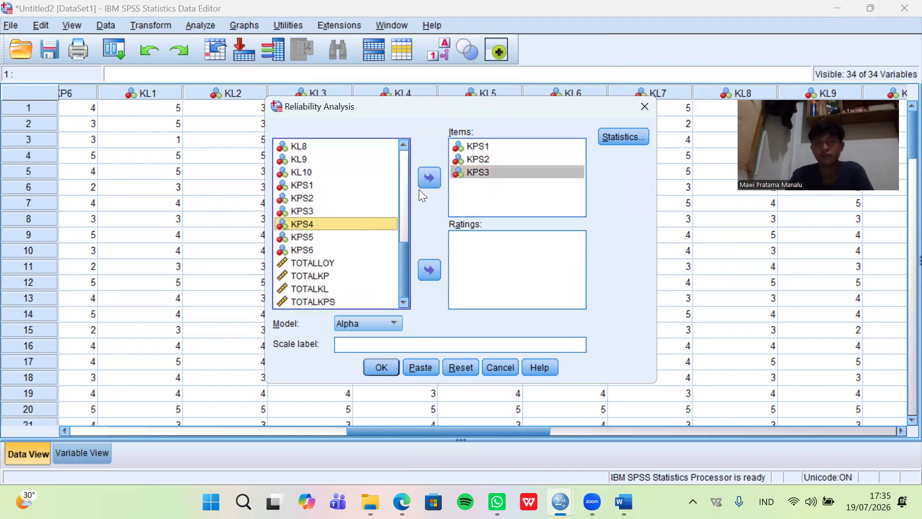
pyautogui.click(428, 179)
pyautogui.click(373, 250)
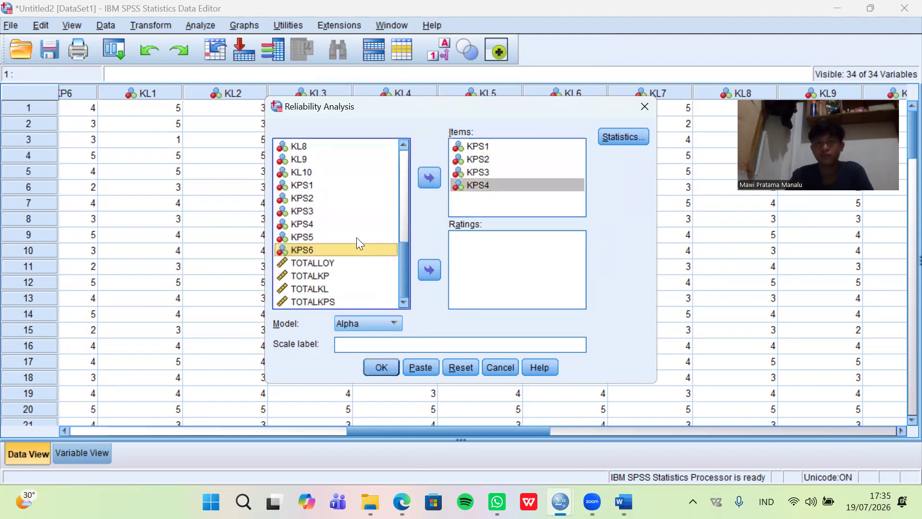
pyautogui.click(357, 238)
pyautogui.click(424, 179)
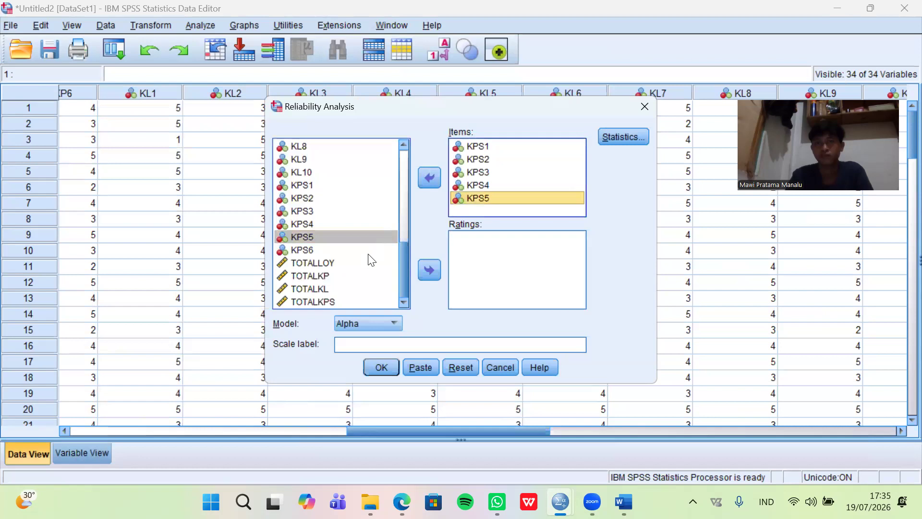
pyautogui.click(342, 250)
pyautogui.click(434, 182)
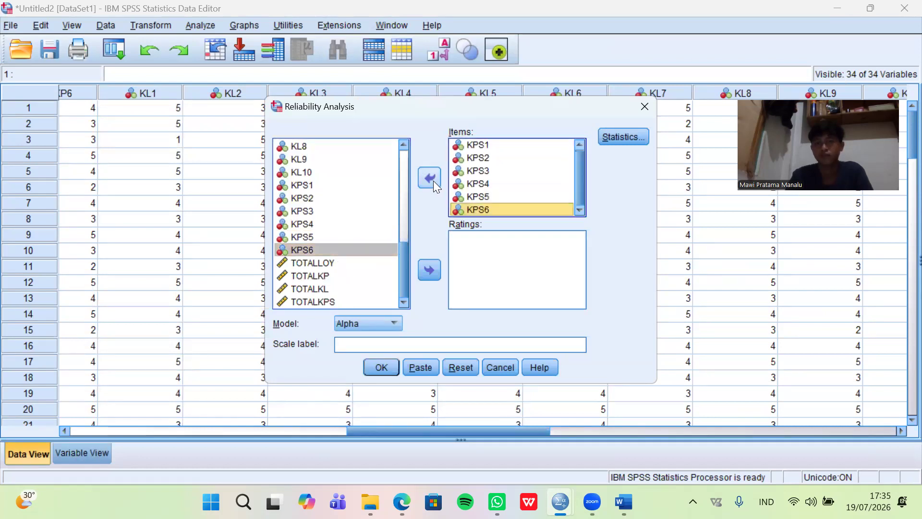
# Request the Scale and Scale if item deleted descriptives for the KPS reliability analysis.
pyautogui.click(623, 135)
pyautogui.click(330, 91)
pyautogui.click(328, 107)
pyautogui.click(409, 434)
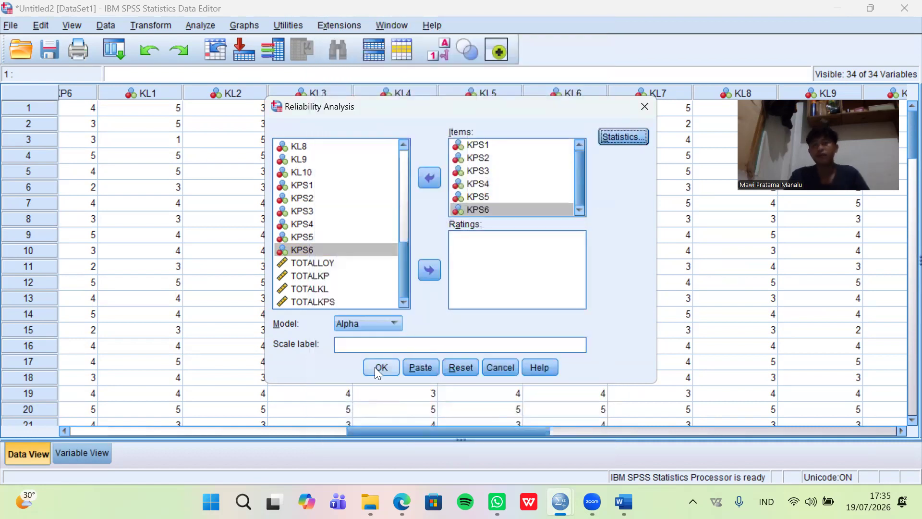
# Run the KPS reliability analysis with the Alpha model and return to the data.
pyautogui.click(379, 367)
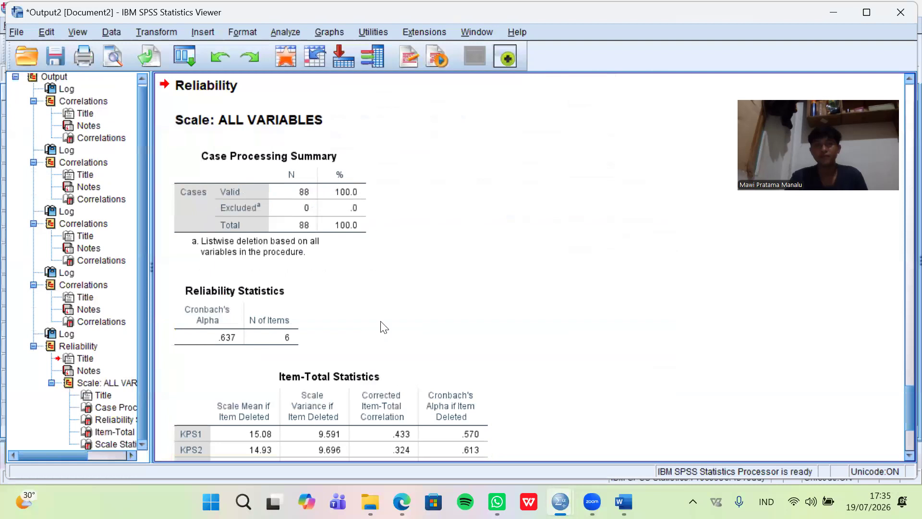
pyautogui.scroll(-5, 387, 328)
pyautogui.click(391, 334)
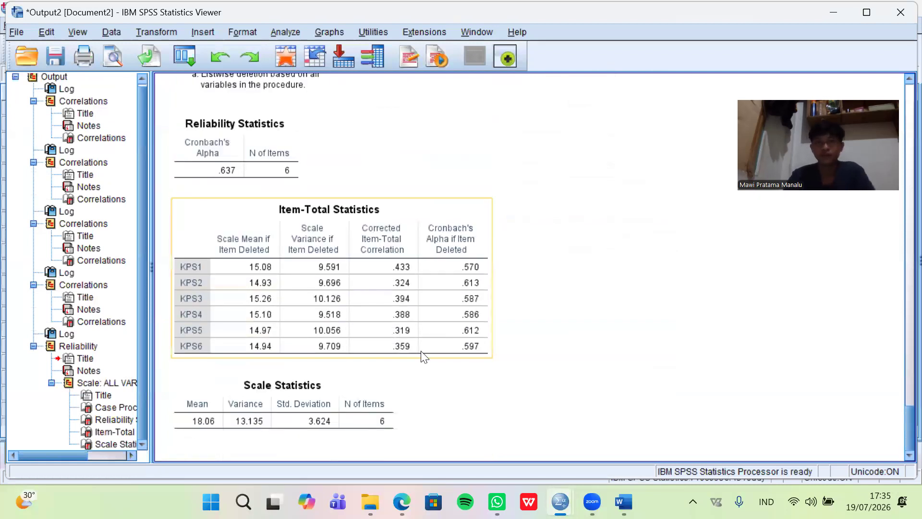
pyautogui.click(614, 177)
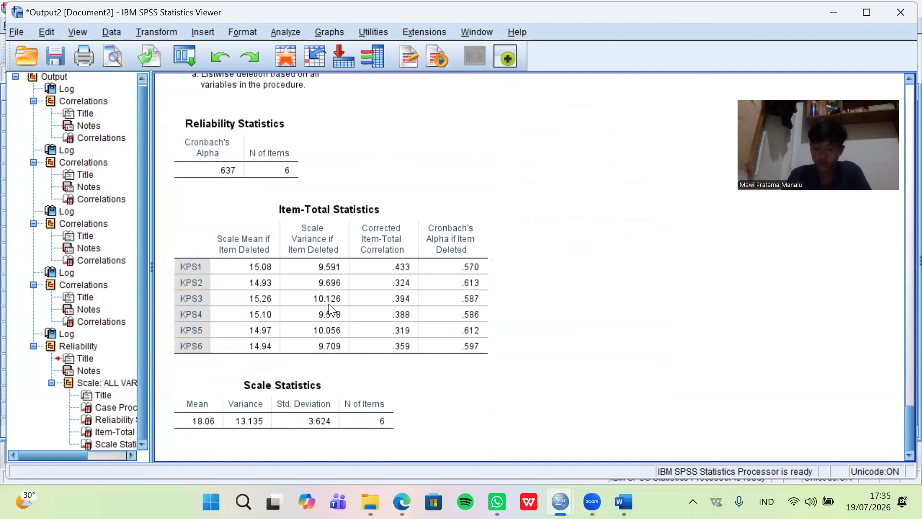
pyautogui.hotkey('alt', 'Tab')
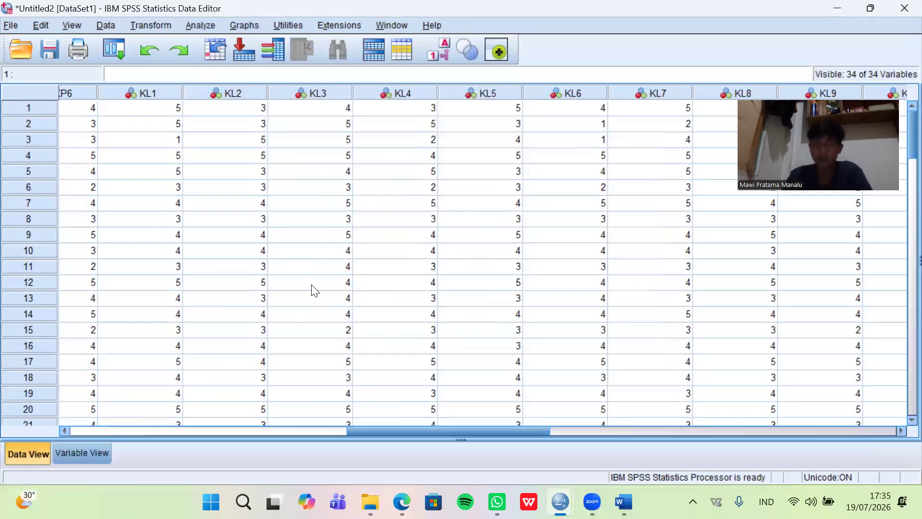
# Start a linear regression with TOTALLOY as the dependent variable.
pyautogui.click(200, 24)
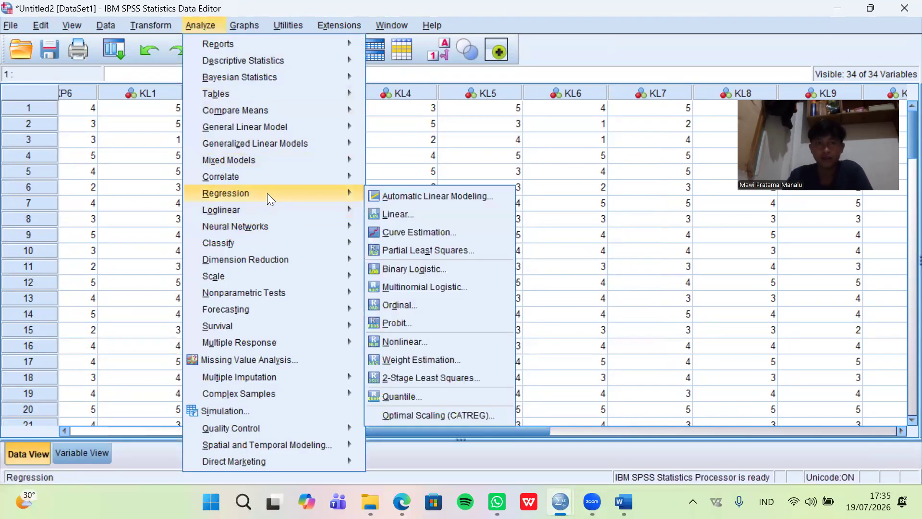
pyautogui.moveTo(329, 191)
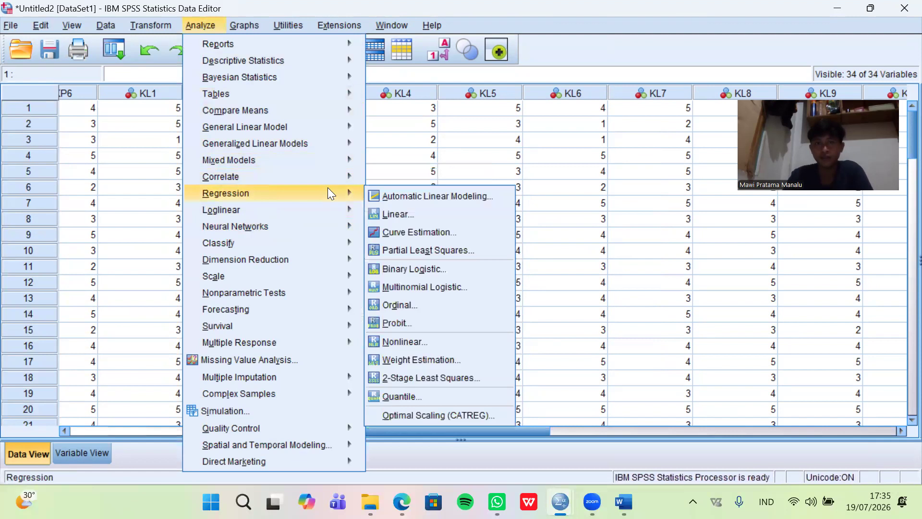
pyautogui.click(384, 212)
pyautogui.moveTo(380, 185); pyautogui.dragTo(372, 315)
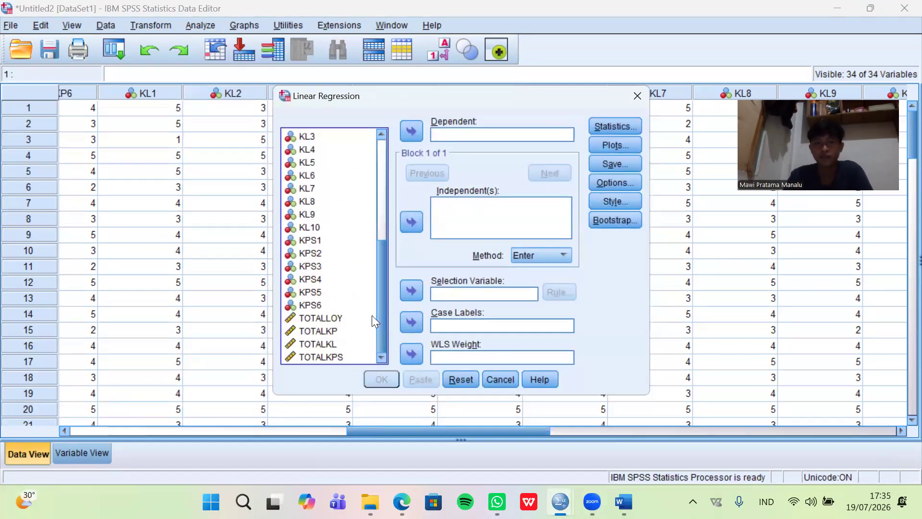
pyautogui.click(333, 317)
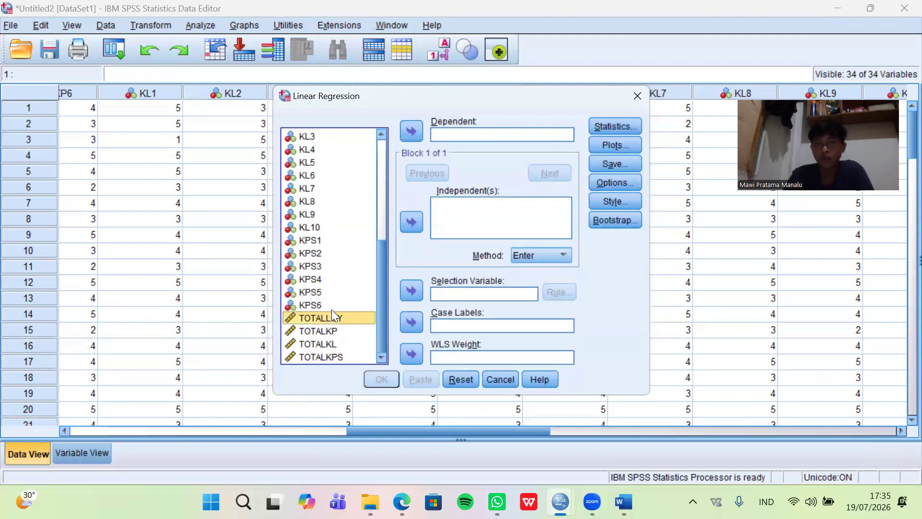
pyautogui.click(408, 134)
# Add TOTALKP, TOTALKL and TOTALKPS as independent variables and run the regression with the Enter method.
pyautogui.click(319, 331)
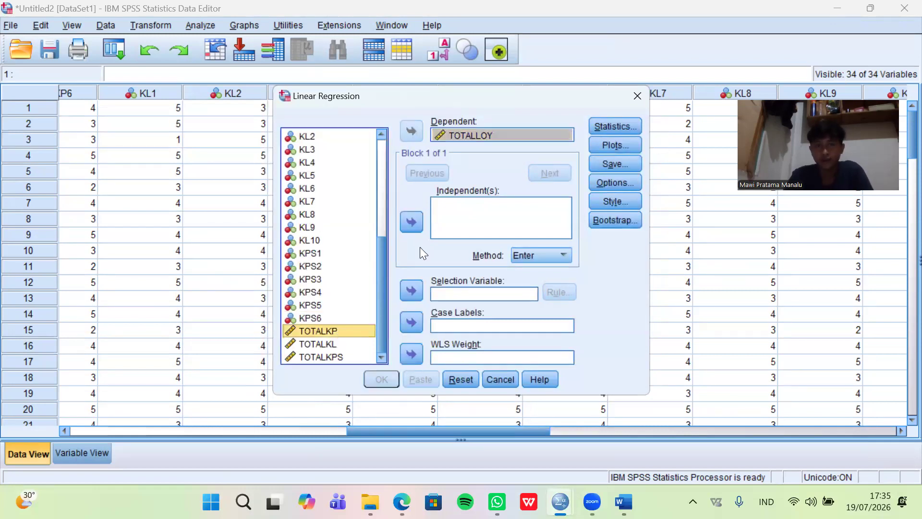
pyautogui.click(409, 221)
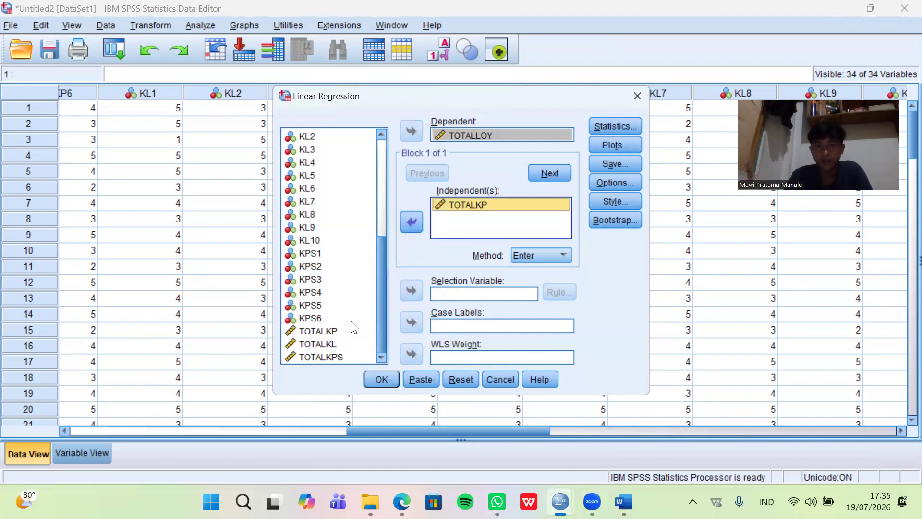
pyautogui.click(331, 345)
pyautogui.click(409, 223)
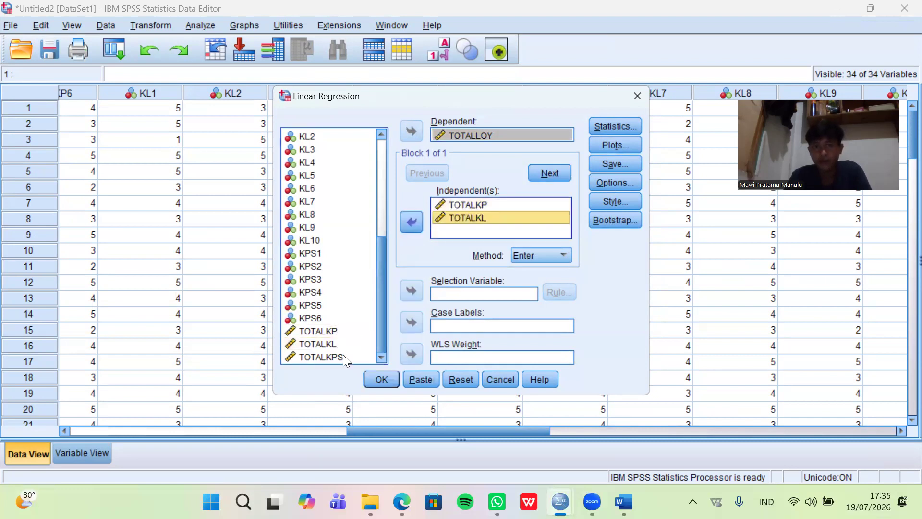
pyautogui.click(343, 355)
pyautogui.click(406, 223)
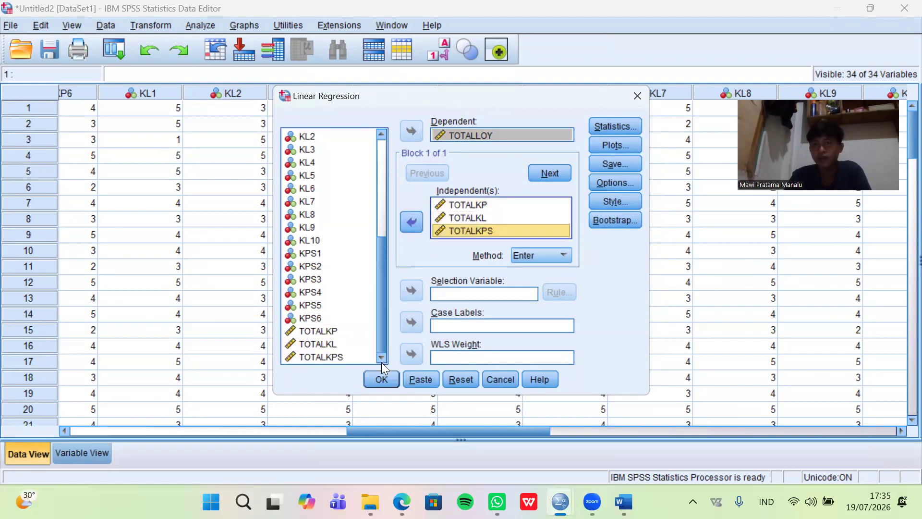
pyautogui.click(393, 381)
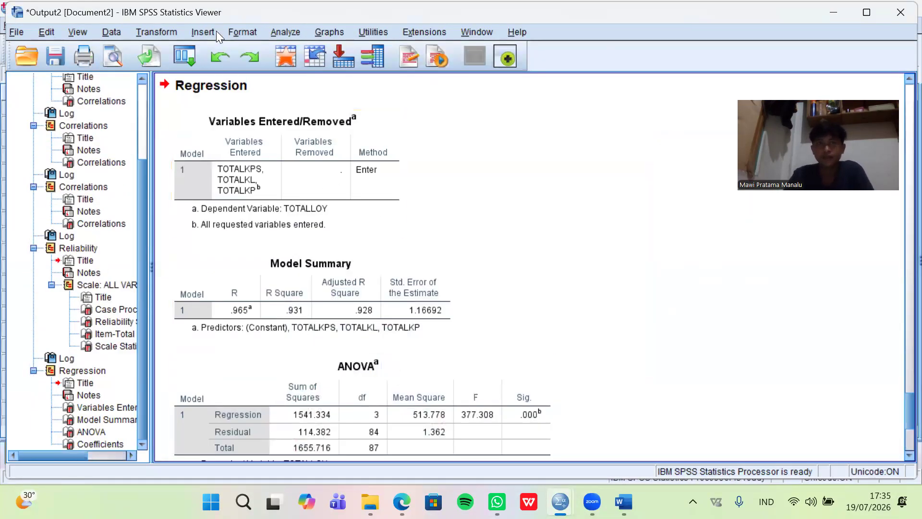
# Reopen the linear regression and request the histogram and normal probability plot of the standardized residuals.
pyautogui.click(286, 32)
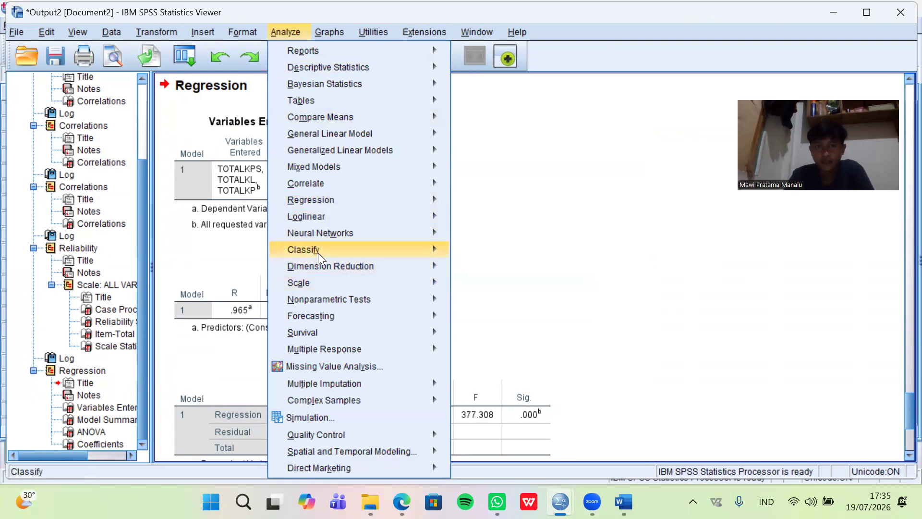
pyautogui.moveTo(320, 197)
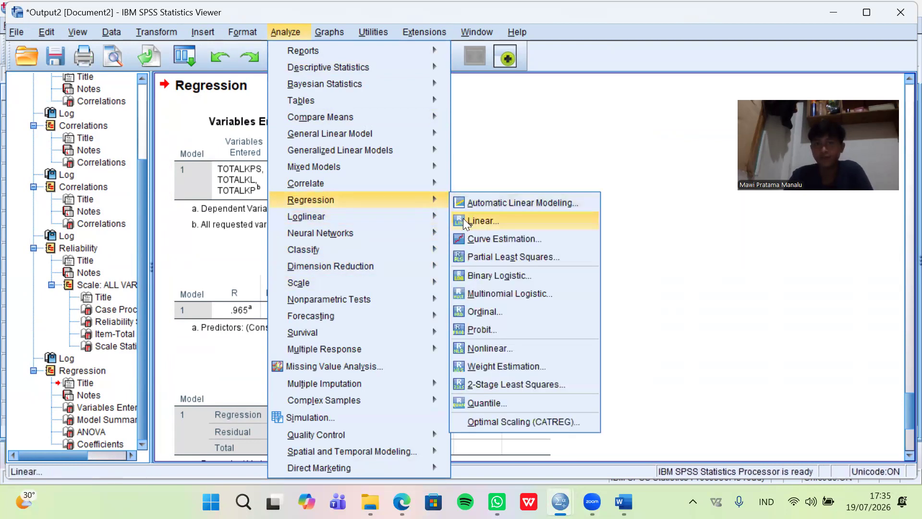
pyautogui.click(463, 221)
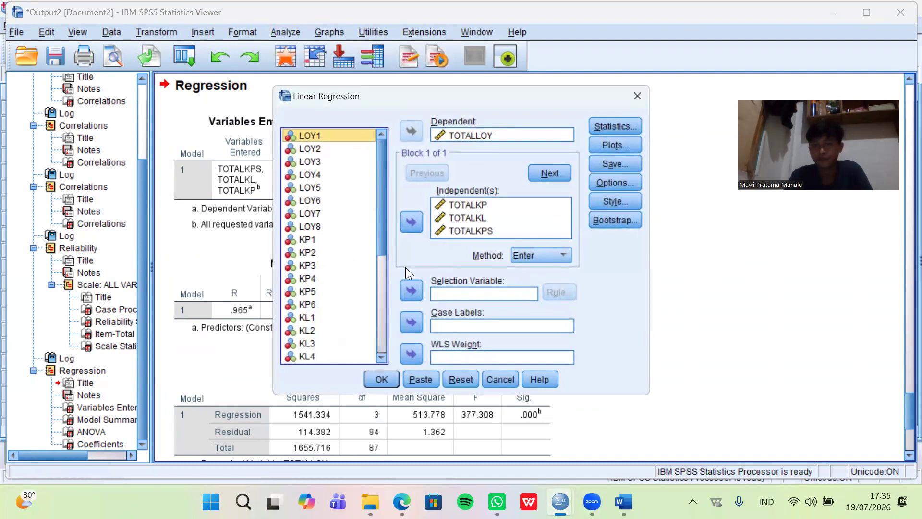
pyautogui.click(620, 144)
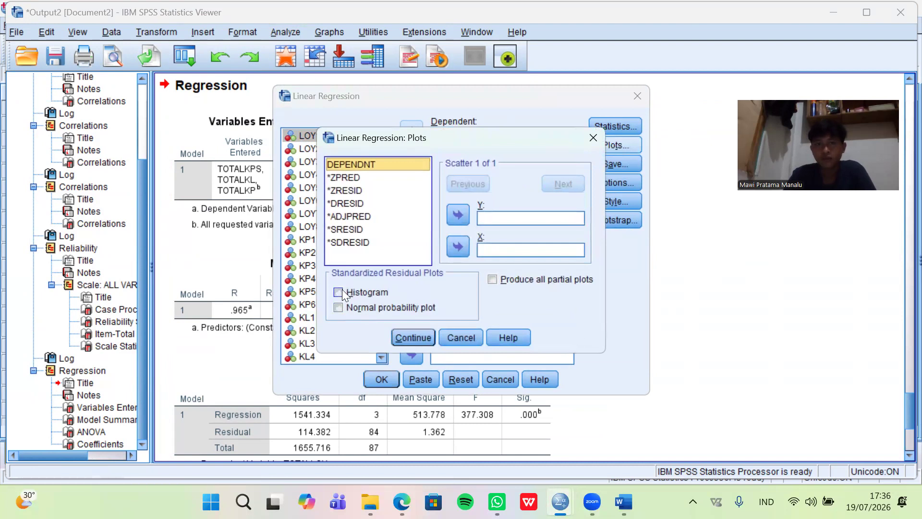
pyautogui.click(339, 293)
pyautogui.click(340, 307)
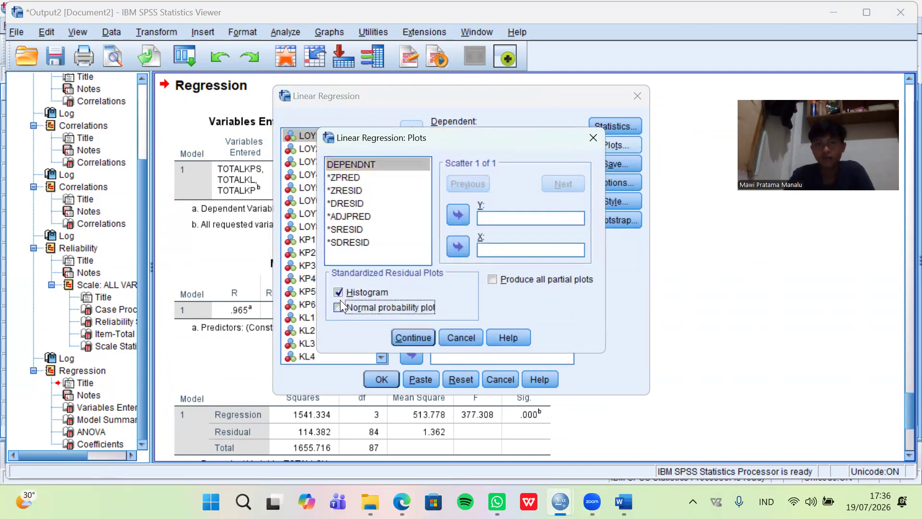
pyautogui.click(408, 339)
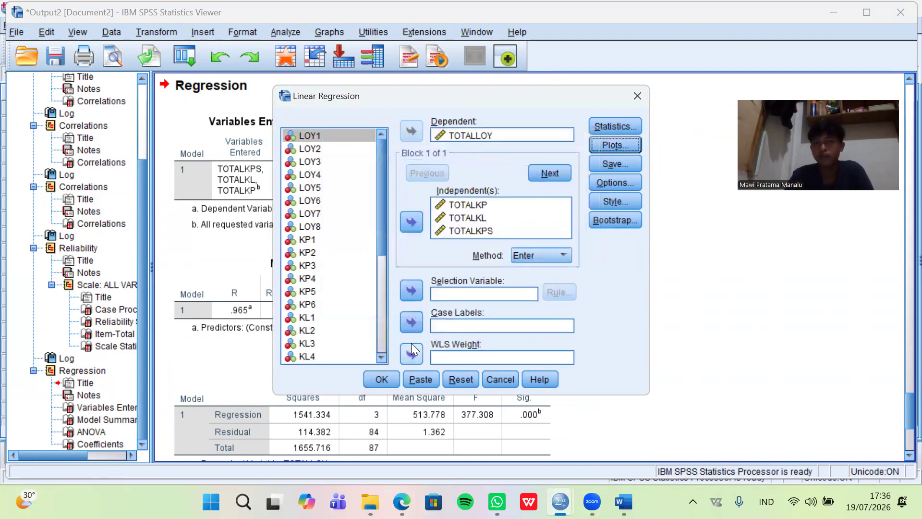
# Add collinearity diagnostics to the statistics of the linear regression.
pyautogui.click(615, 126)
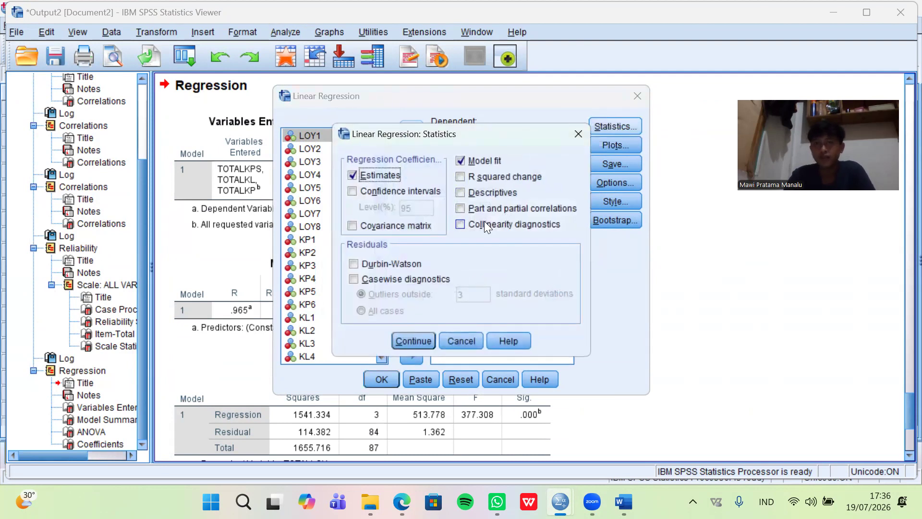
pyautogui.click(460, 224)
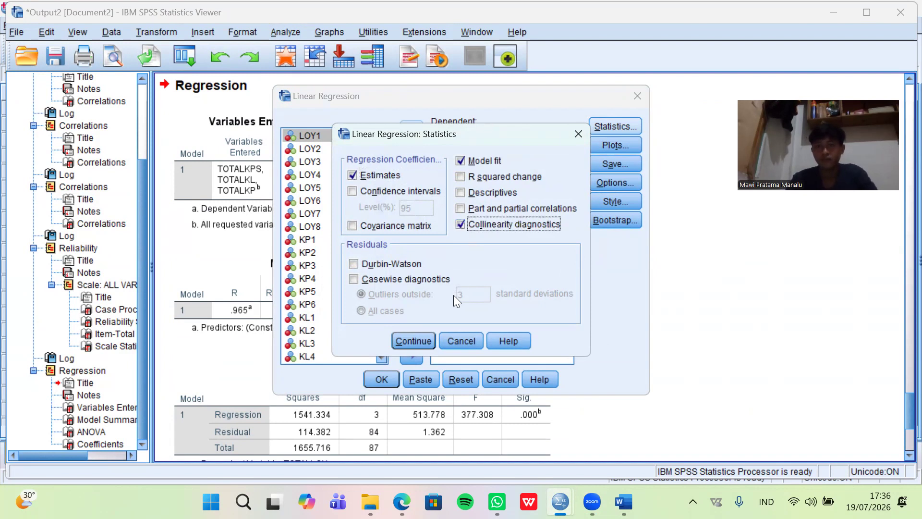
pyautogui.click(414, 341)
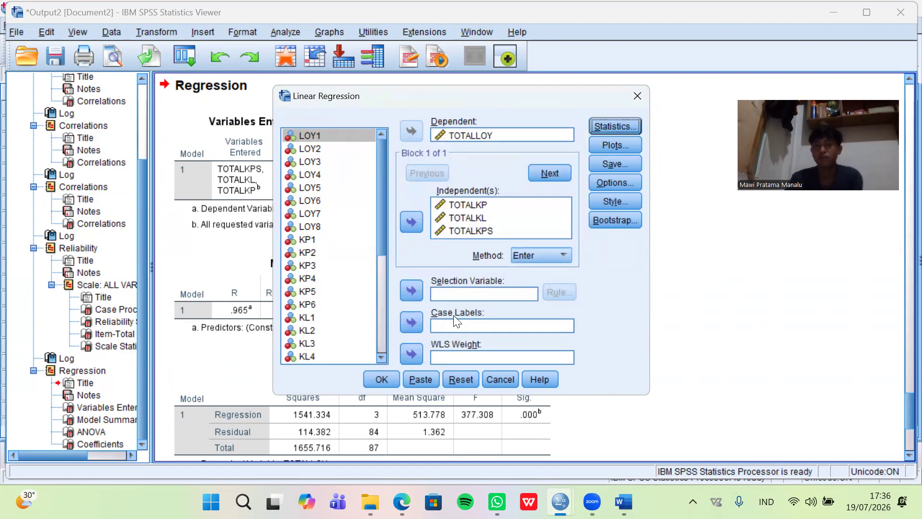
# Save the unstandardized residuals as a new variable, run the regression and look through its output.
pyautogui.click(606, 164)
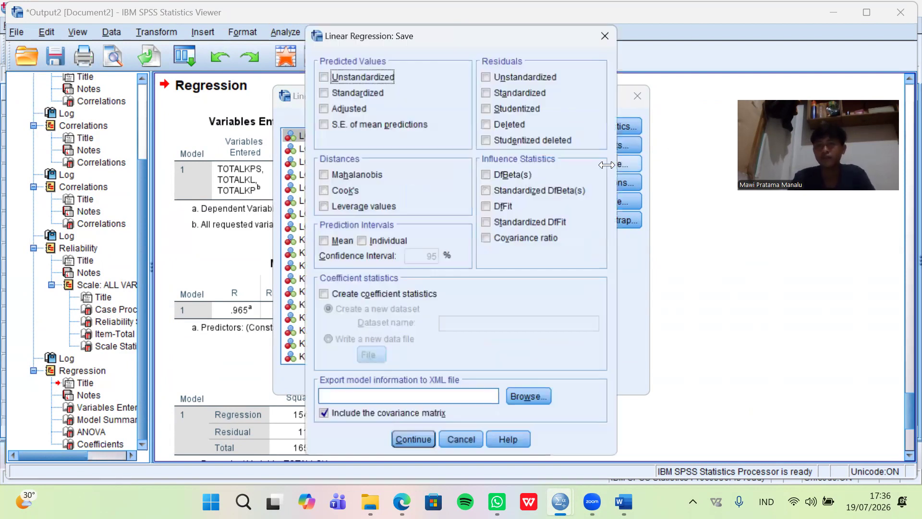
pyautogui.click(485, 77)
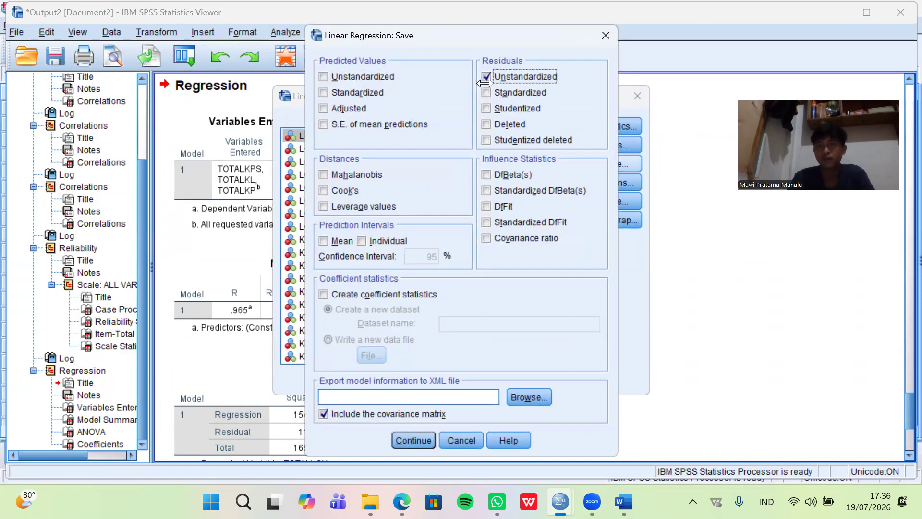
pyautogui.click(405, 440)
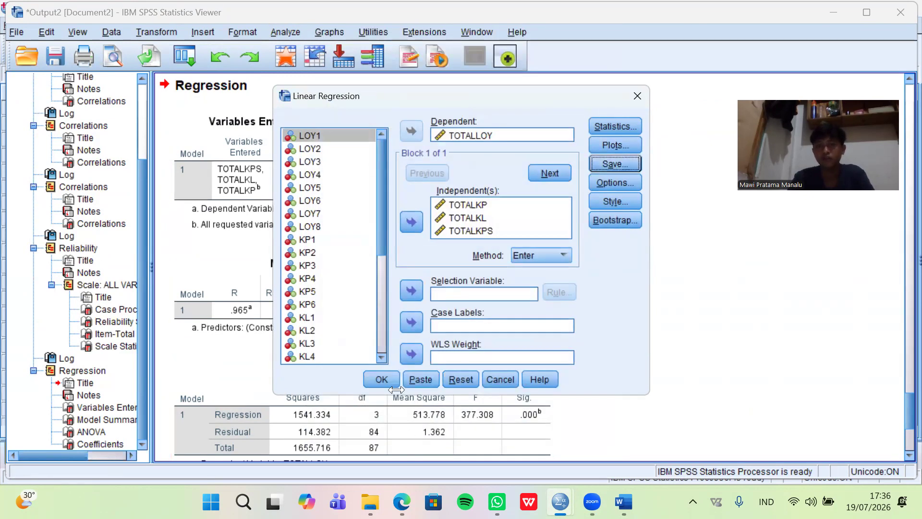
pyautogui.click(381, 379)
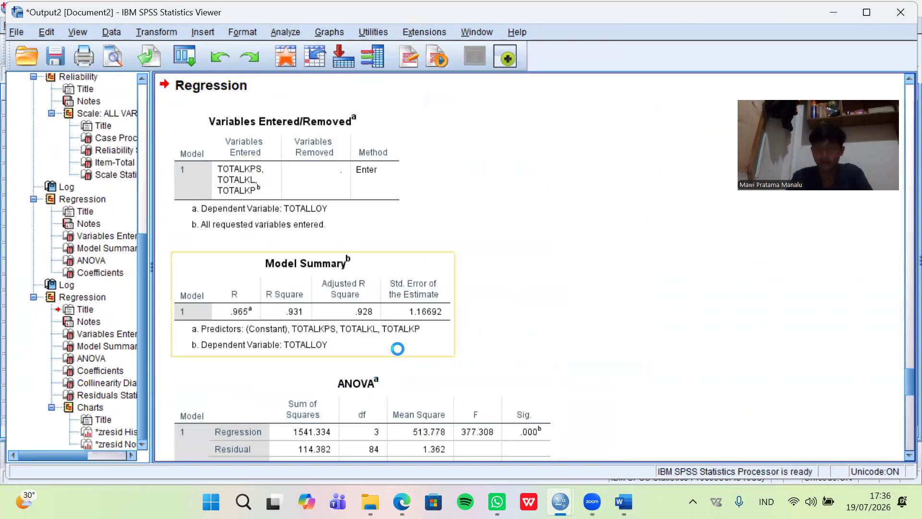
pyautogui.scroll(-10, 397, 349)
pyautogui.scroll(-10, 398, 348)
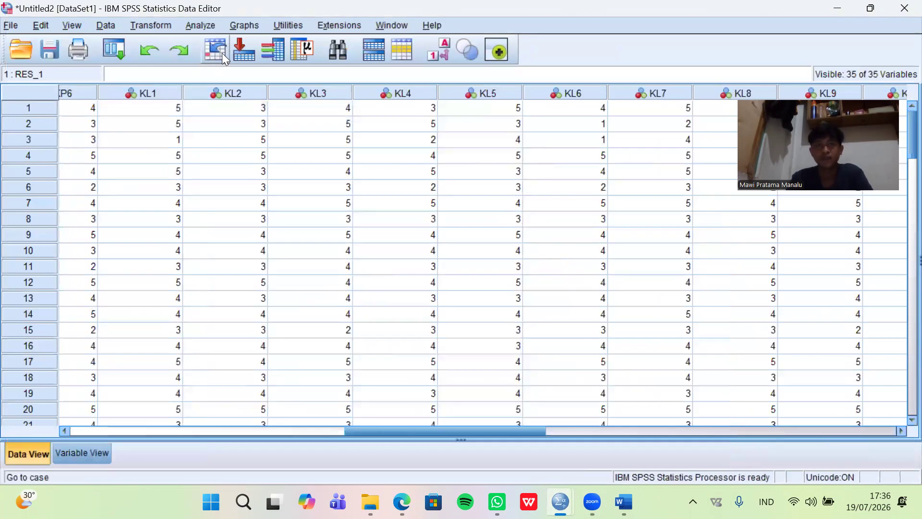
# Run a One-Sample Kolmogorov-Smirnov test of the unstandardized residual against the Normal distribution and return to the data.
pyautogui.click(211, 29)
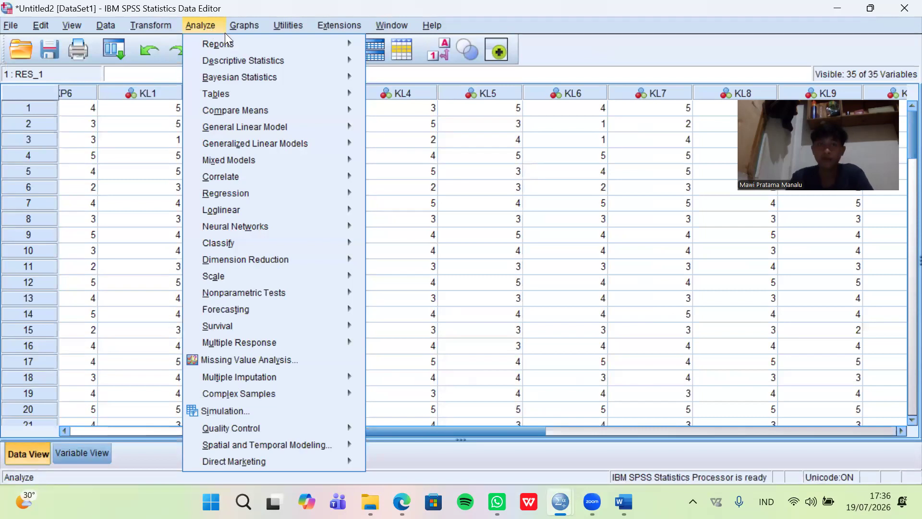
pyautogui.moveTo(252, 297)
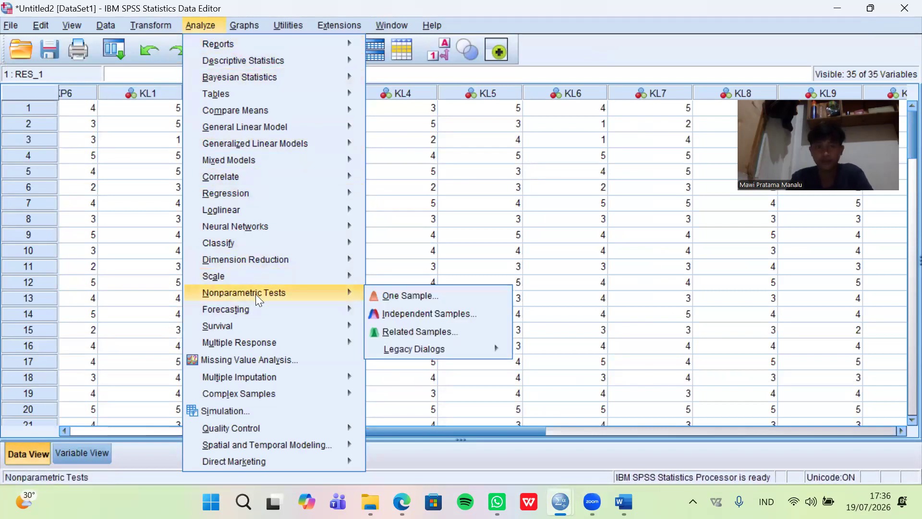
pyautogui.moveTo(440, 354)
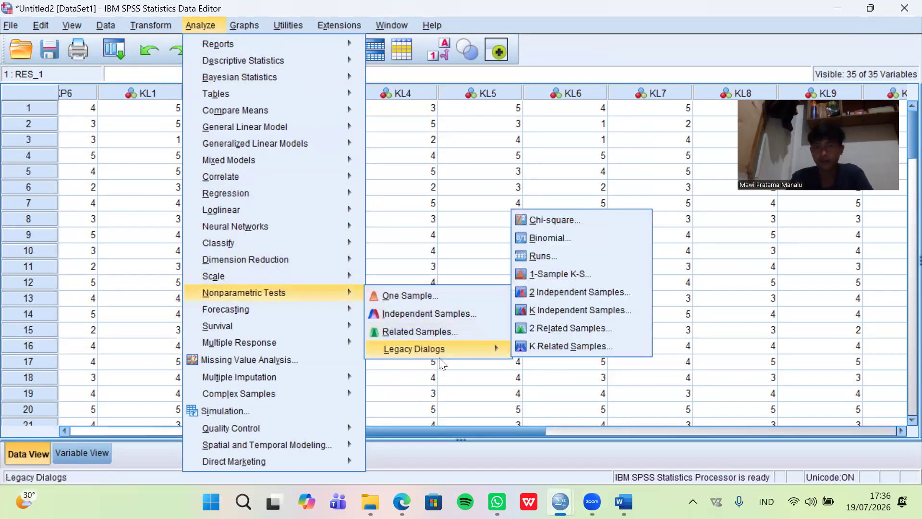
pyautogui.click(549, 274)
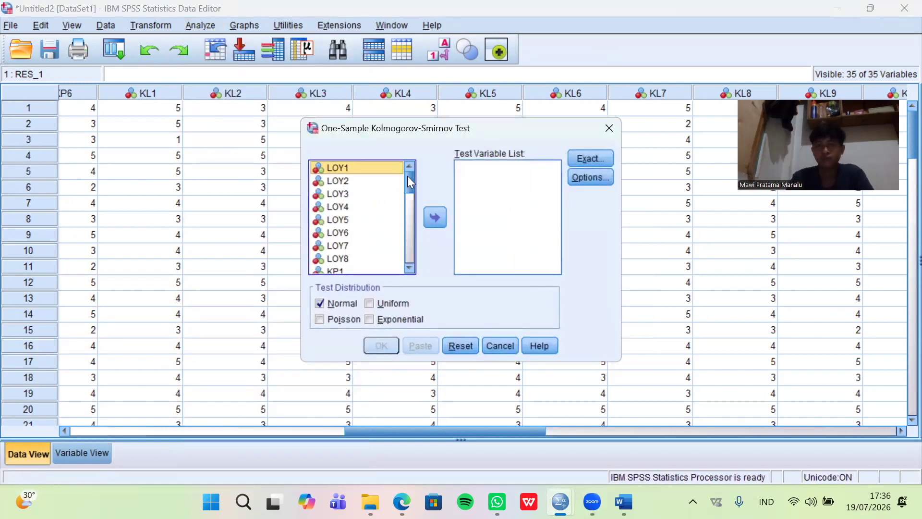
pyautogui.moveTo(408, 176); pyautogui.dragTo(403, 255)
pyautogui.click(387, 265)
pyautogui.click(437, 216)
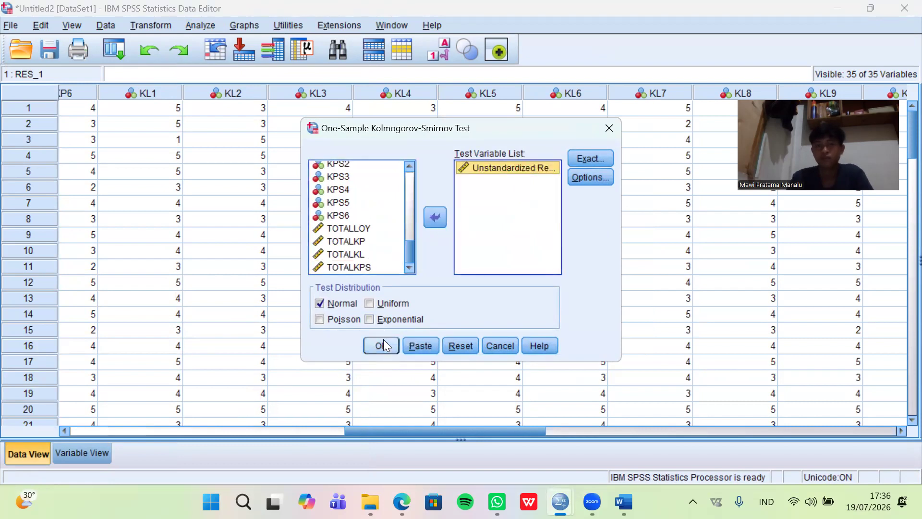
pyautogui.click(382, 344)
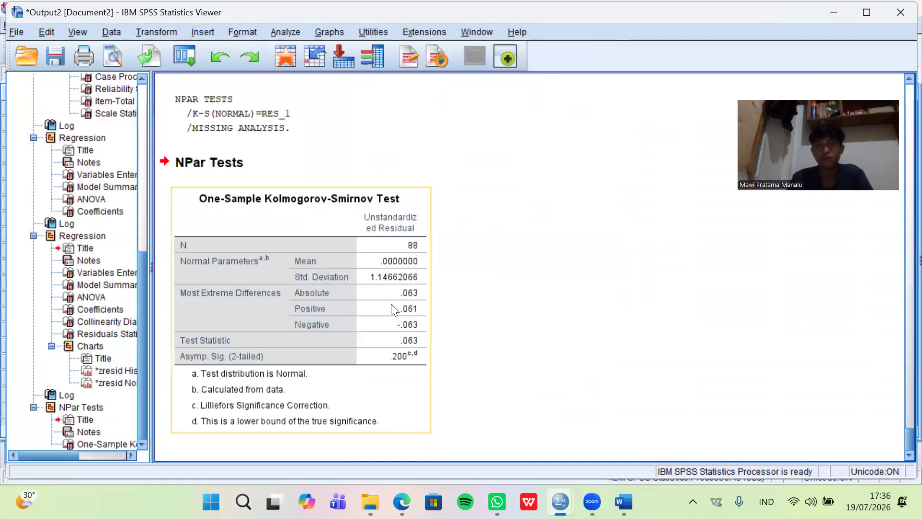
pyautogui.click(688, 240)
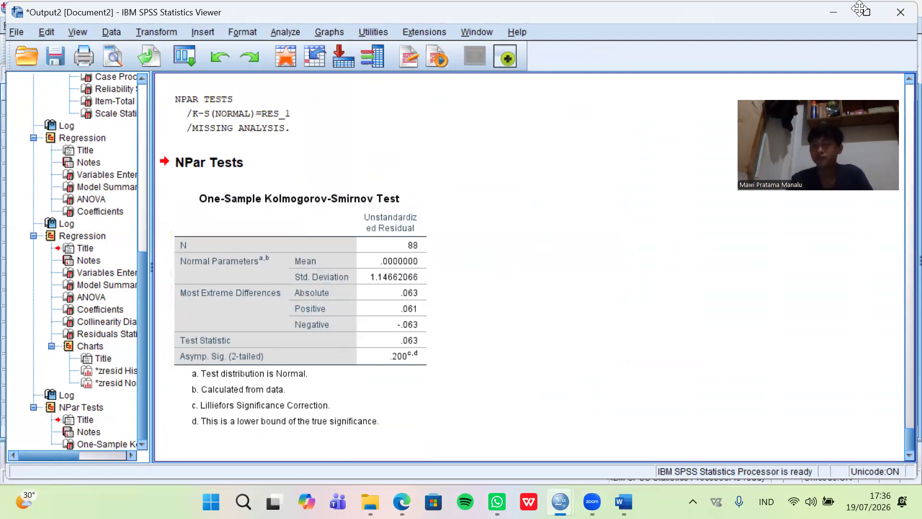
pyautogui.click(835, 12)
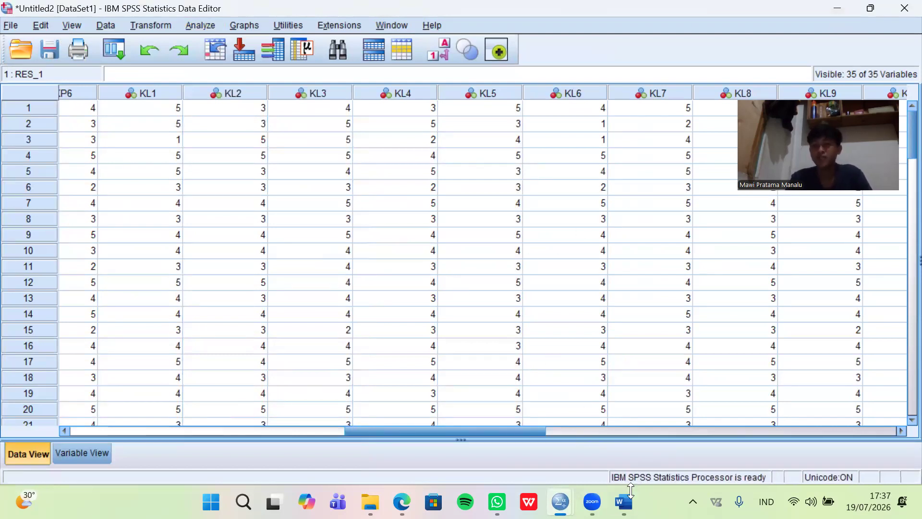
# Switch to the Word report and examine the Uji Validitas section with the table for the Loyalitas Konsumen (LOY) items.
pyautogui.moveTo(624, 500)
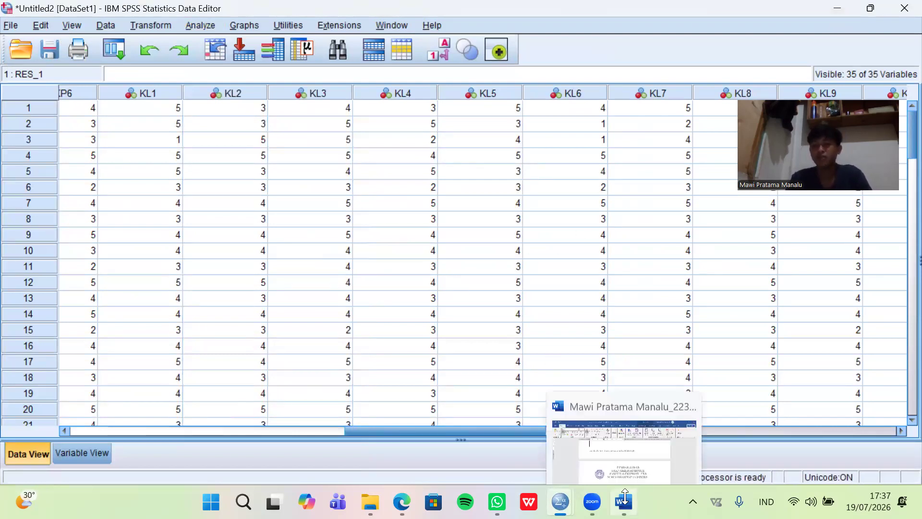
pyautogui.click(621, 447)
pyautogui.scroll(10, 507, 365)
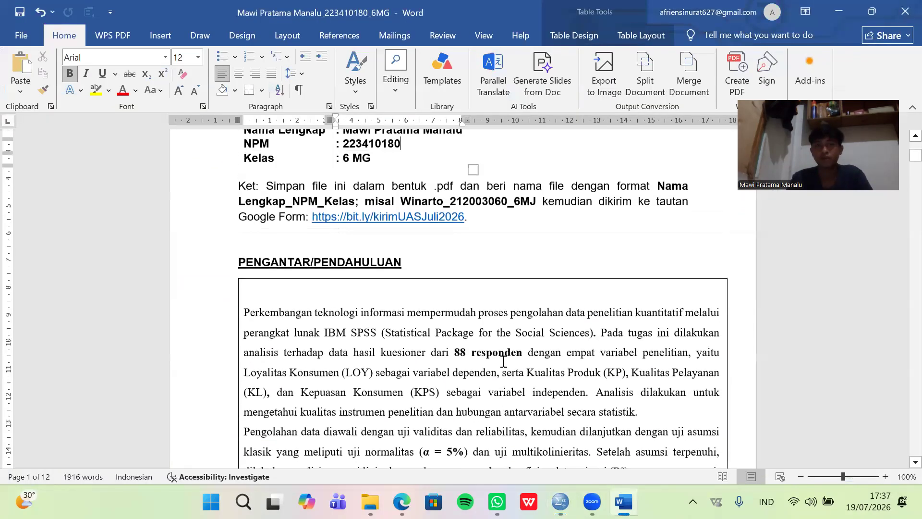
pyautogui.scroll(-4, 504, 362)
pyautogui.scroll(-9, 500, 365)
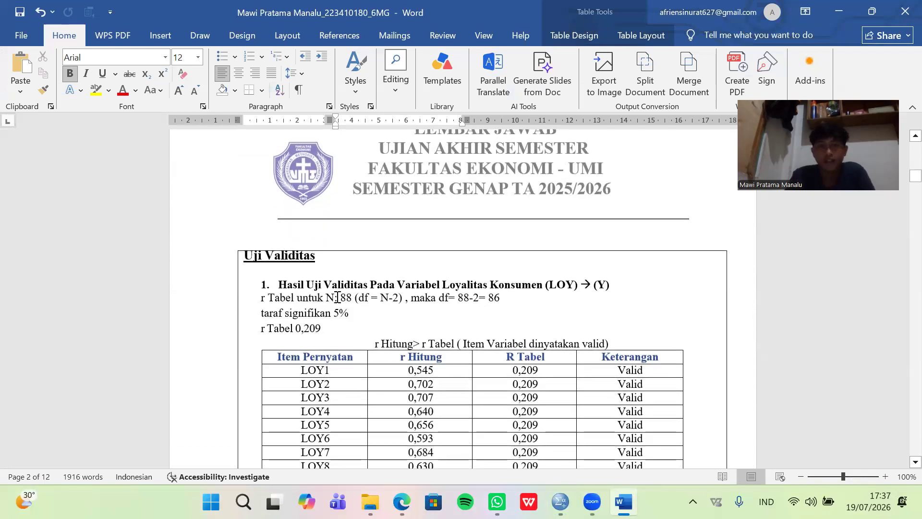
pyautogui.scroll(-2, 336, 298)
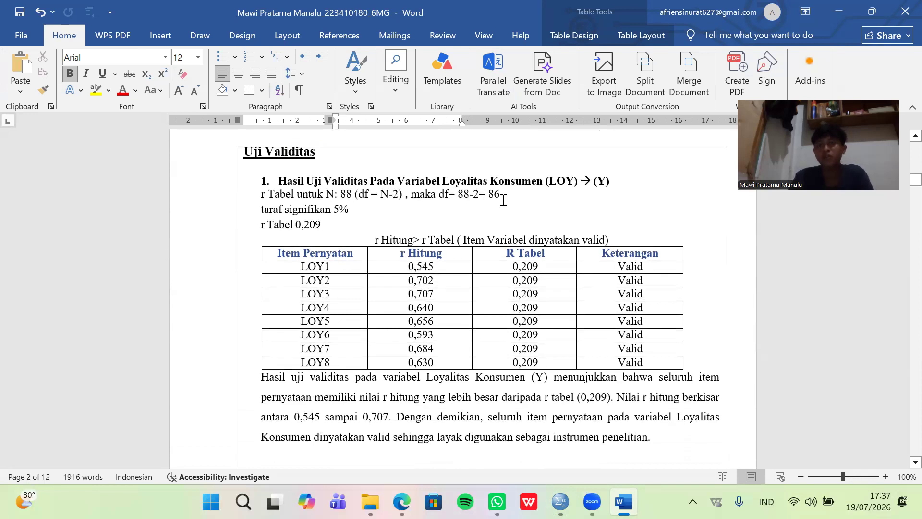
# Examine the validity test tables and explanations for Kualitas Produk (KP), Kualitas Pelayanan (KL) and Kepuasan Konsumen (KPS).
pyautogui.scroll(-3, 507, 326)
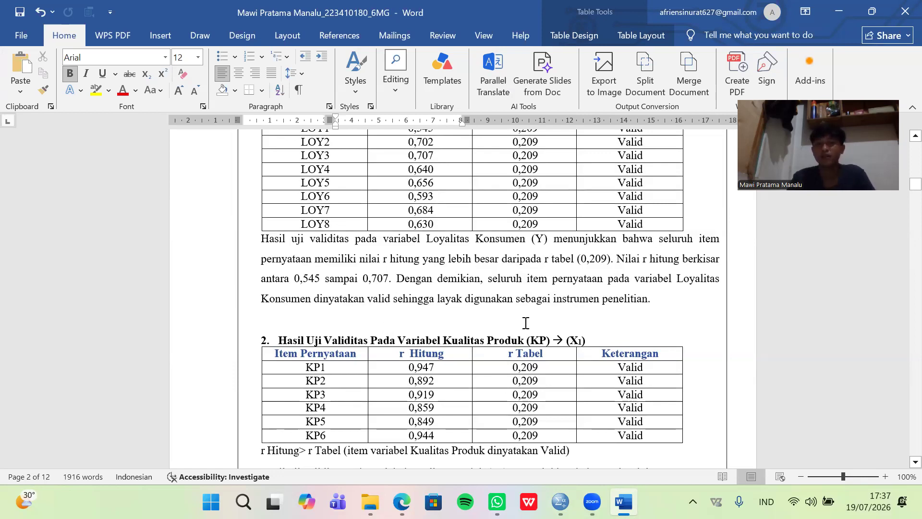
pyautogui.scroll(-3, 481, 323)
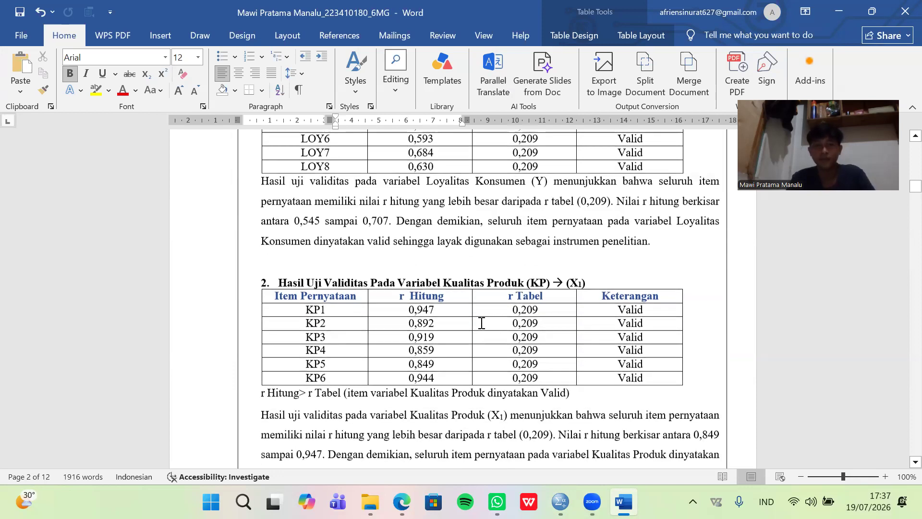
pyautogui.scroll(-3, 272, 302)
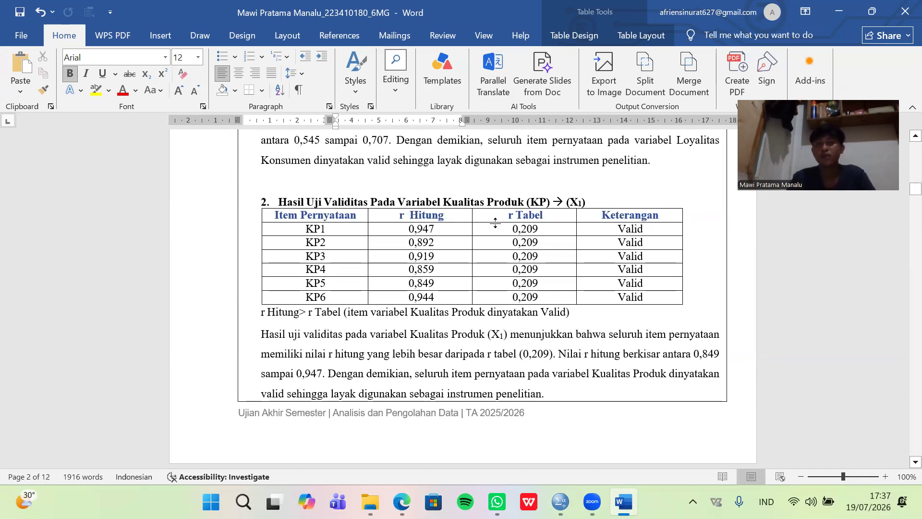
pyautogui.scroll(-3, 488, 235)
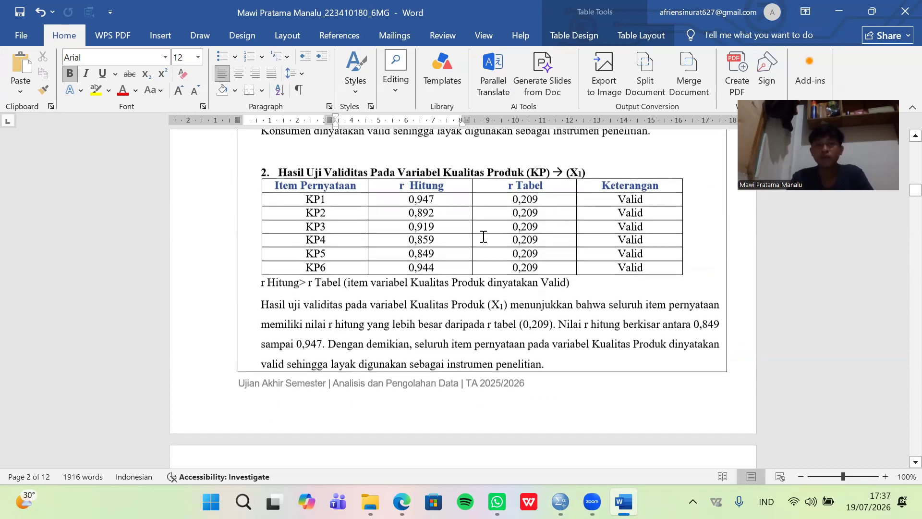
pyautogui.scroll(-20, 509, 211)
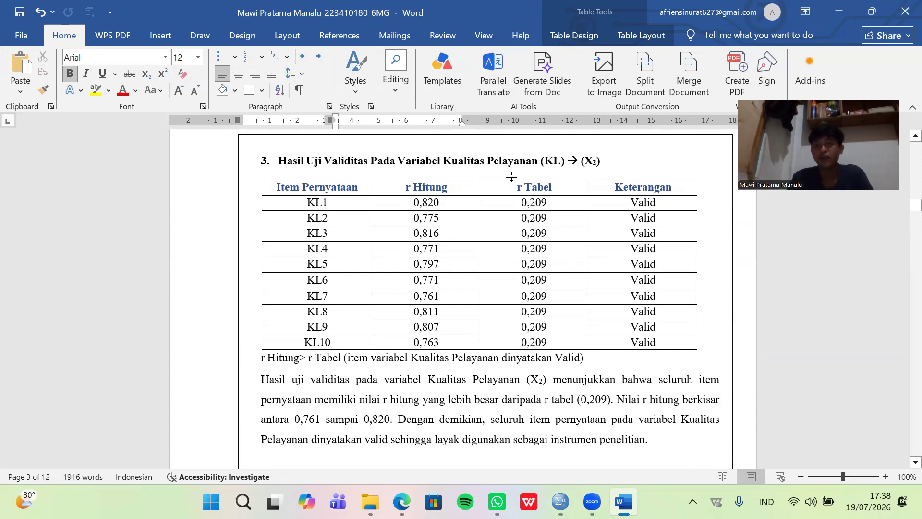
pyautogui.scroll(-3, 572, 175)
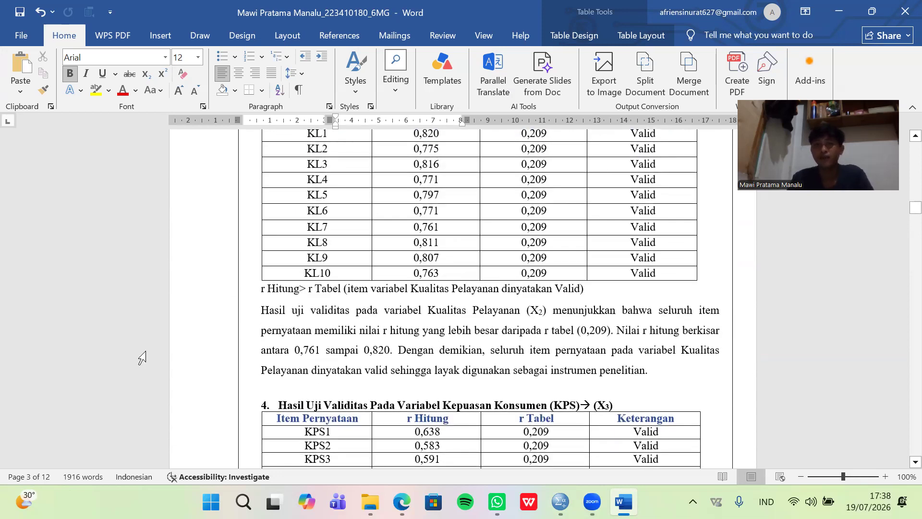
pyautogui.scroll(-9, 291, 332)
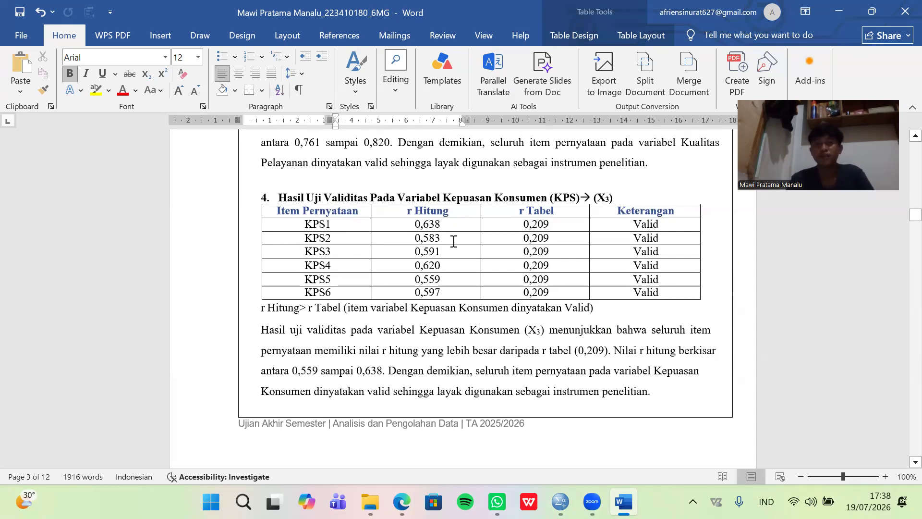
# Examine the Uji Hipotesis section with the partial significance test (Uji-t) and its t table calculation.
pyautogui.scroll(-10, 454, 241)
pyautogui.scroll(-10, 456, 239)
pyautogui.scroll(-8, 460, 244)
pyautogui.scroll(-10, 458, 242)
pyautogui.scroll(-10, 462, 243)
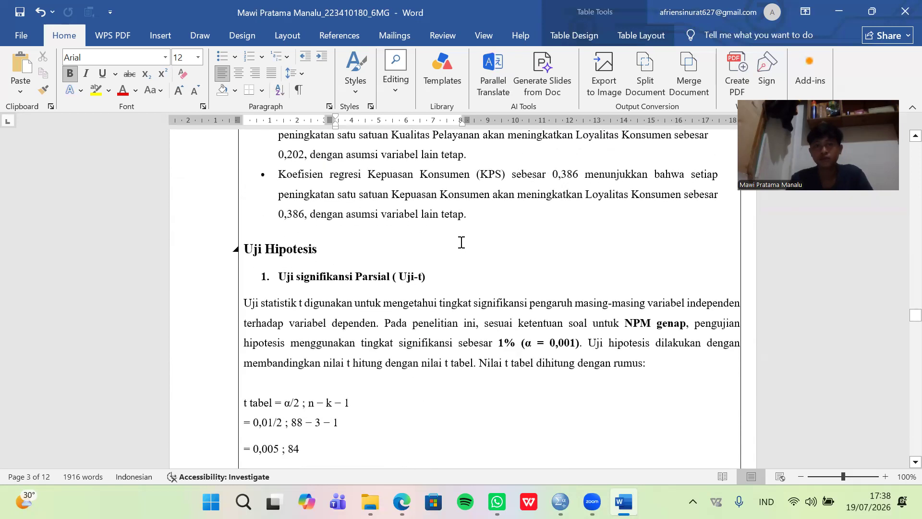
pyautogui.scroll(-3, 408, 273)
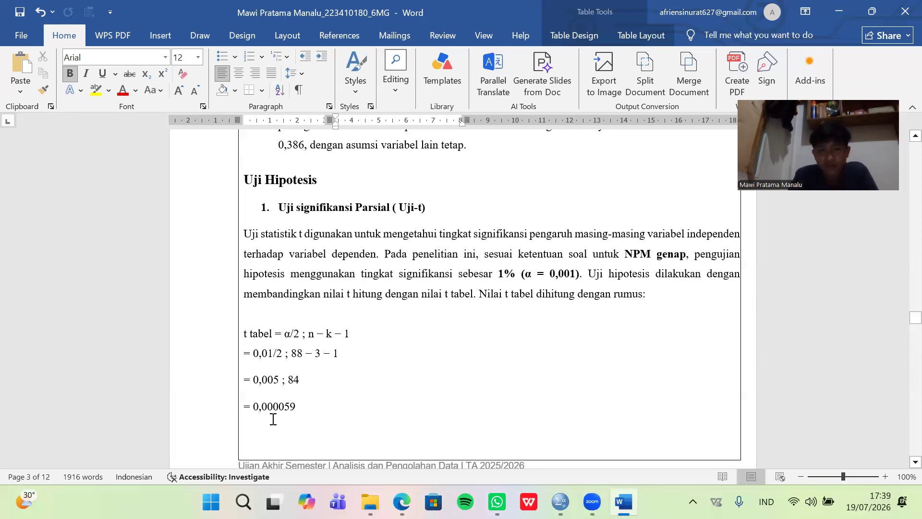
# Skim the coefficients, Uji Asumsi Klasik and normality results, and read the KESIMPULAN text box, placing the cursor in its second paragraph.
pyautogui.scroll(-10, 315, 410)
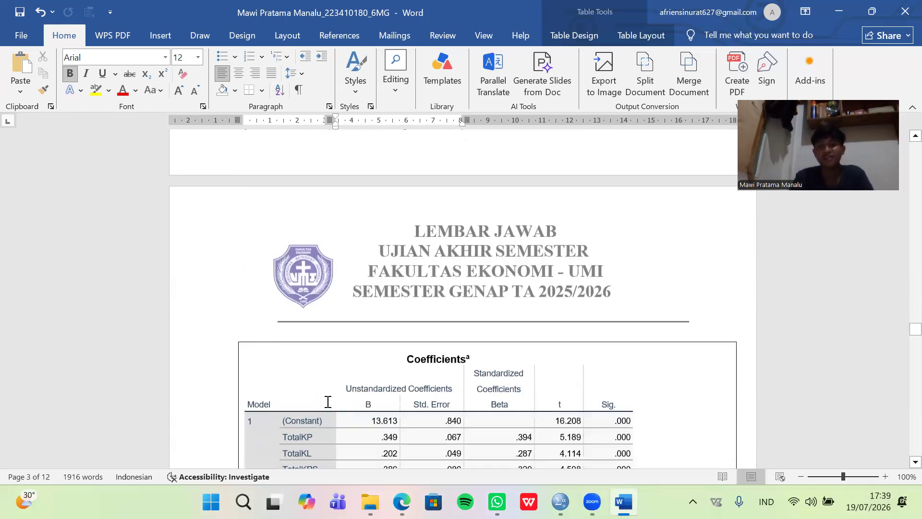
pyautogui.scroll(-12, 328, 401)
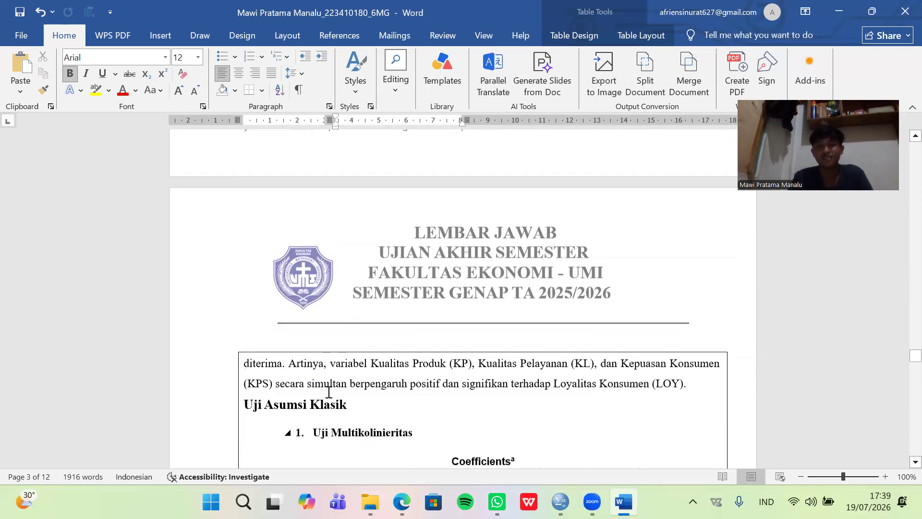
pyautogui.scroll(-15, 329, 395)
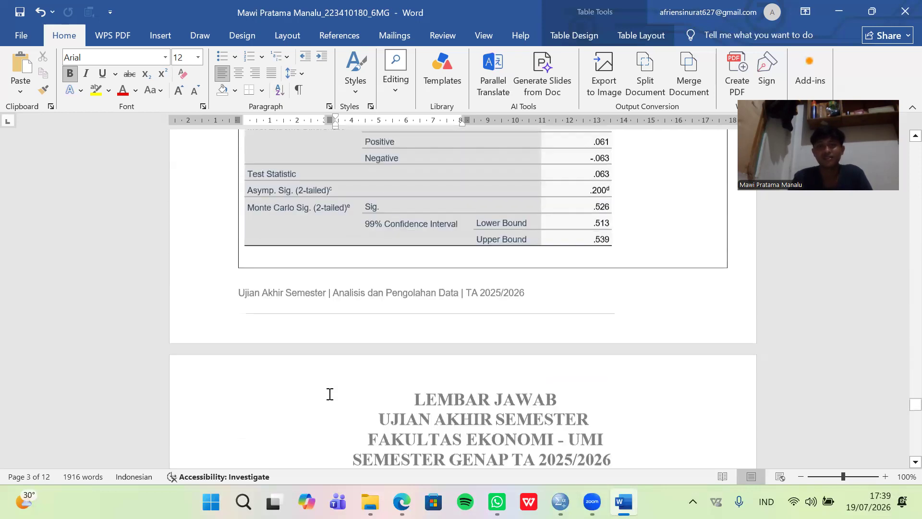
pyautogui.scroll(-4, 331, 394)
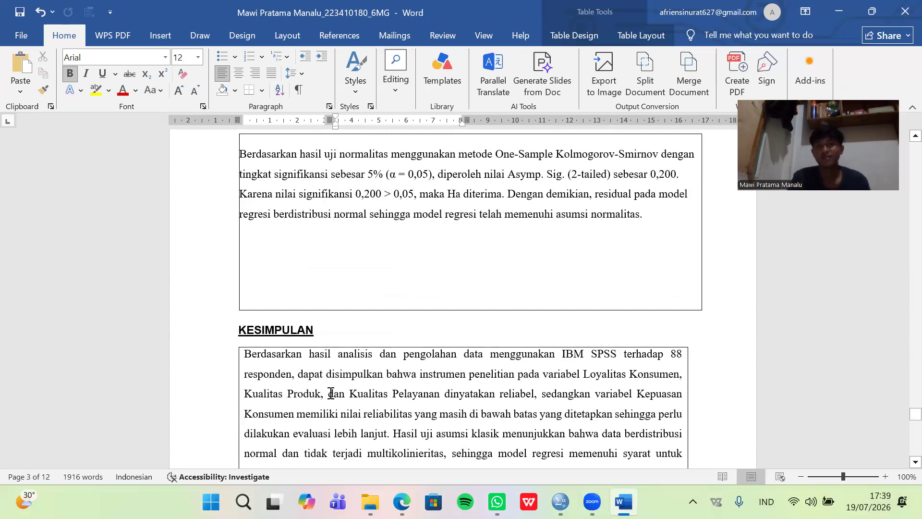
pyautogui.scroll(-5, 331, 394)
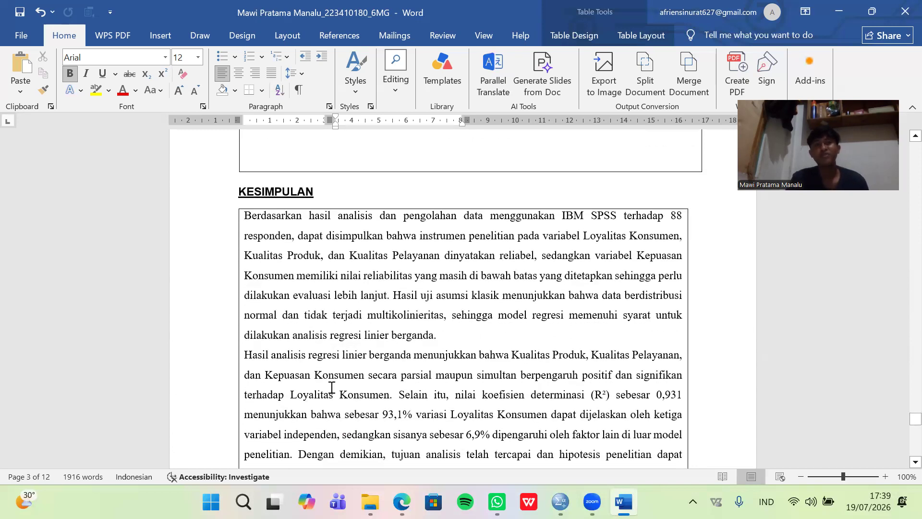
pyautogui.scroll(-1, 328, 355)
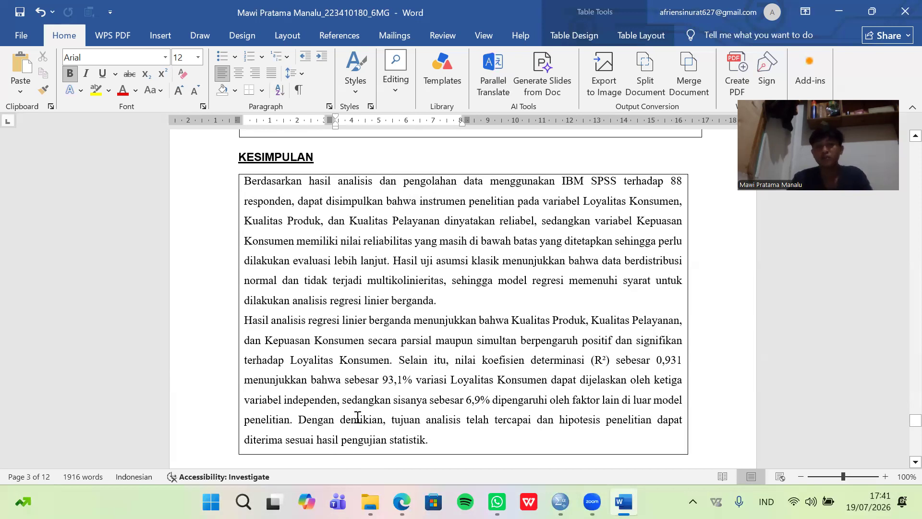
pyautogui.click(378, 397)
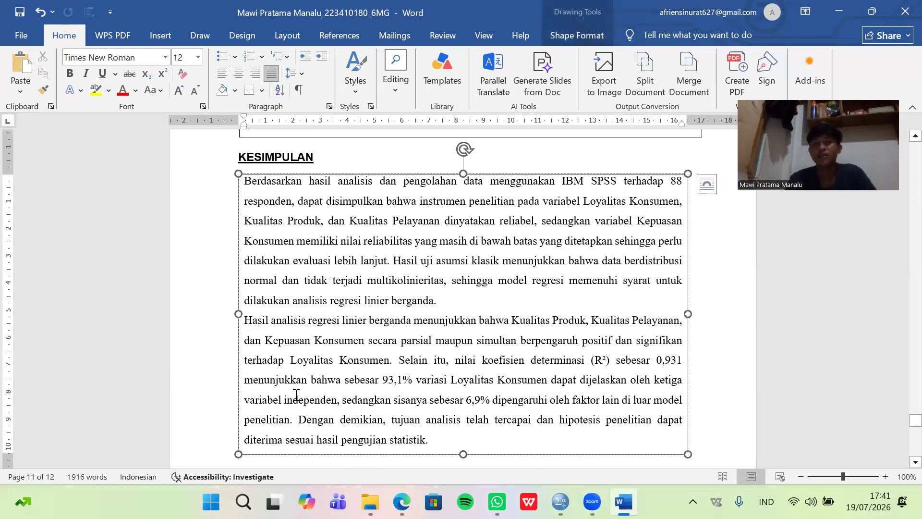